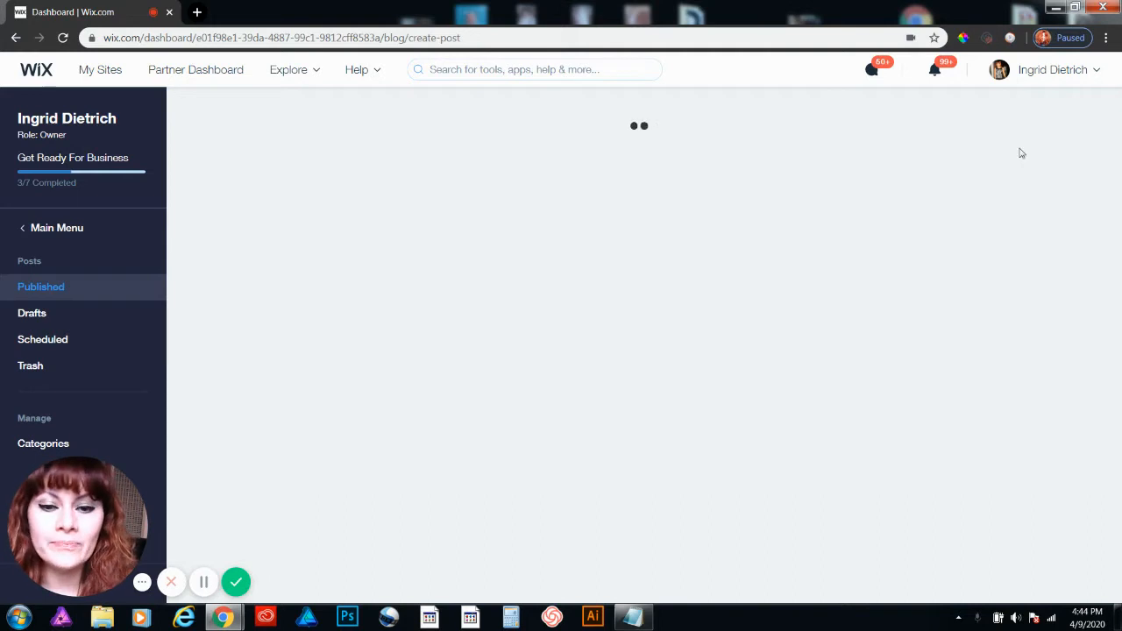
Step: Copy the heading from the Notepad draft and paste it as the post title, "How to submit your photos to Pexels Challenges"
left_click(632, 618)
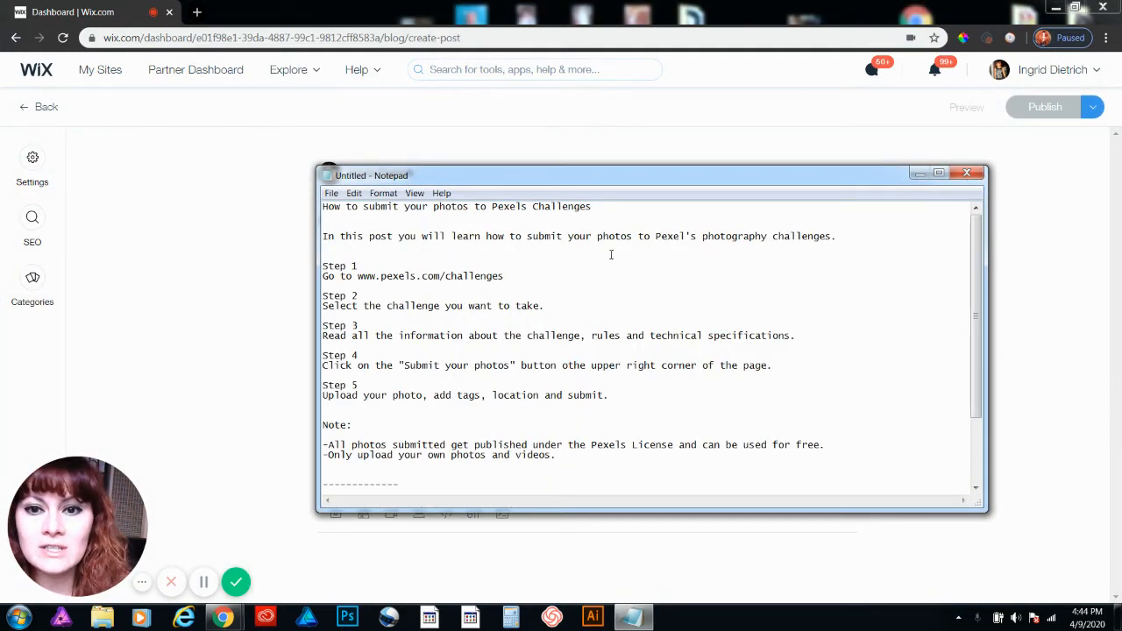
left_click_drag(607, 211, 324, 207)
key("ctrl+c")
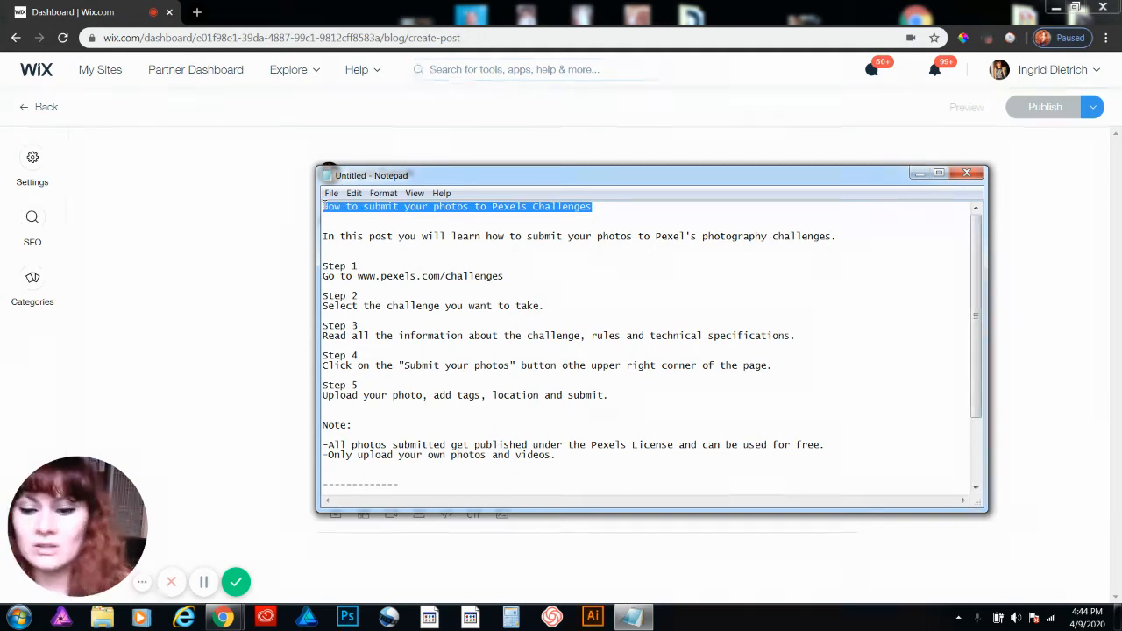
left_click(260, 154)
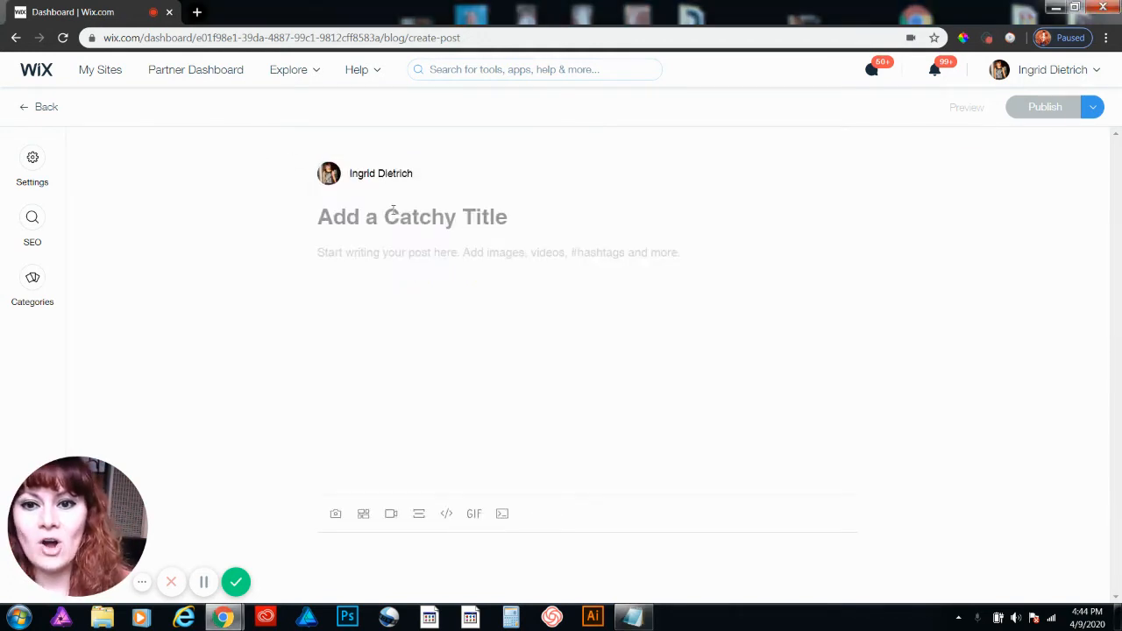
key("ctrl+v")
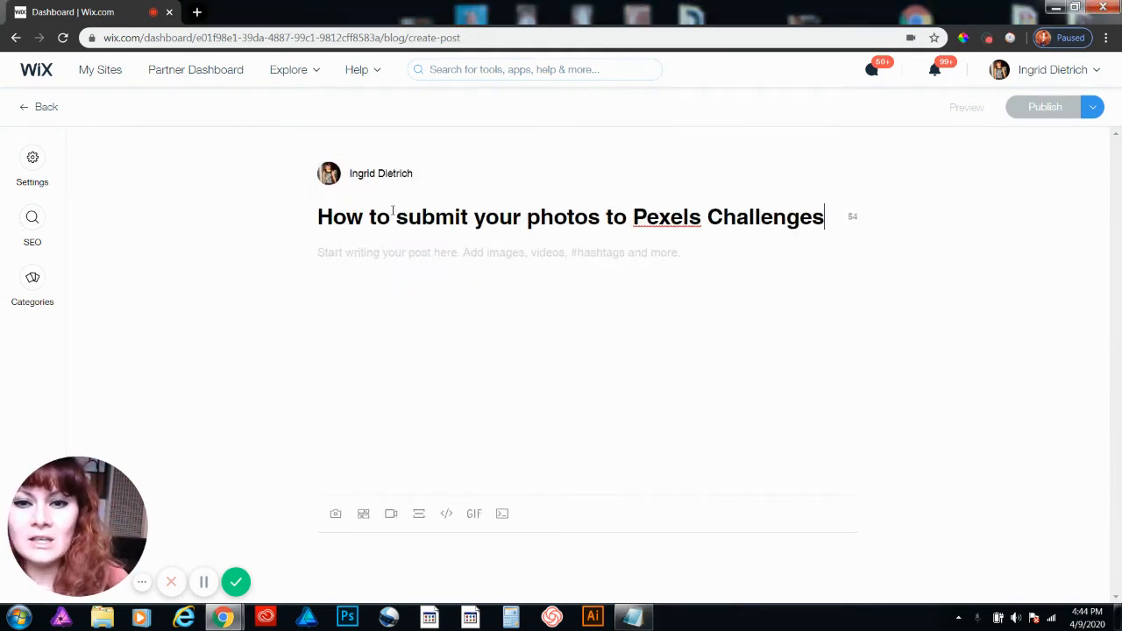
Step: Copy the draft's intro, Steps 1 to 5 and Note section from Notepad and paste them into the post body
left_click(386, 255)
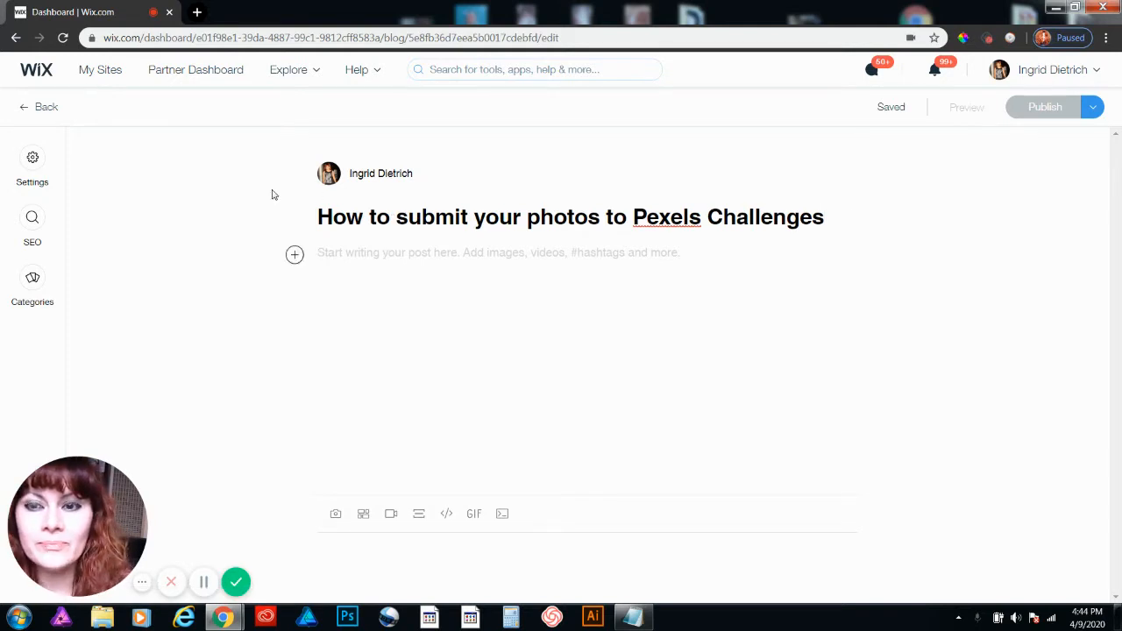
left_click(632, 617)
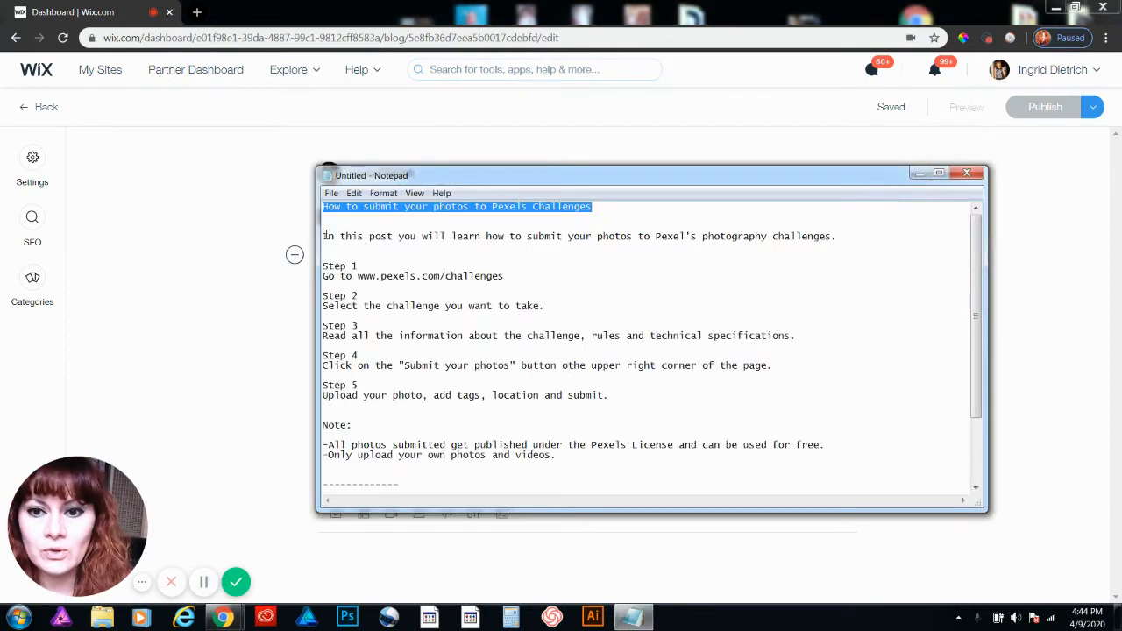
left_click_drag(322, 235, 590, 455)
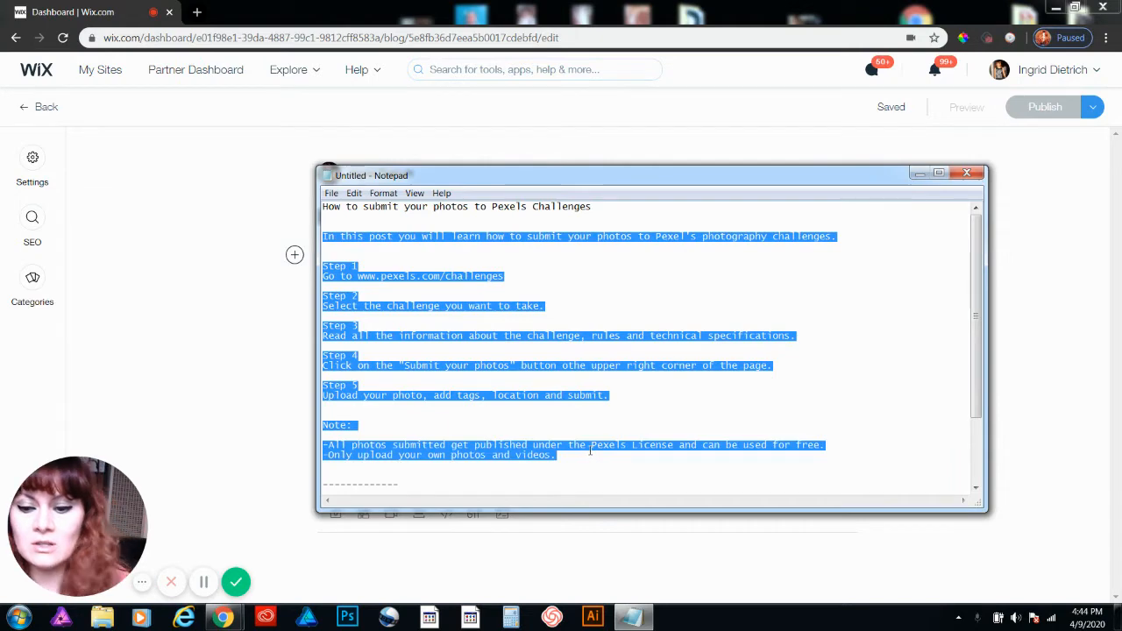
left_click(246, 203)
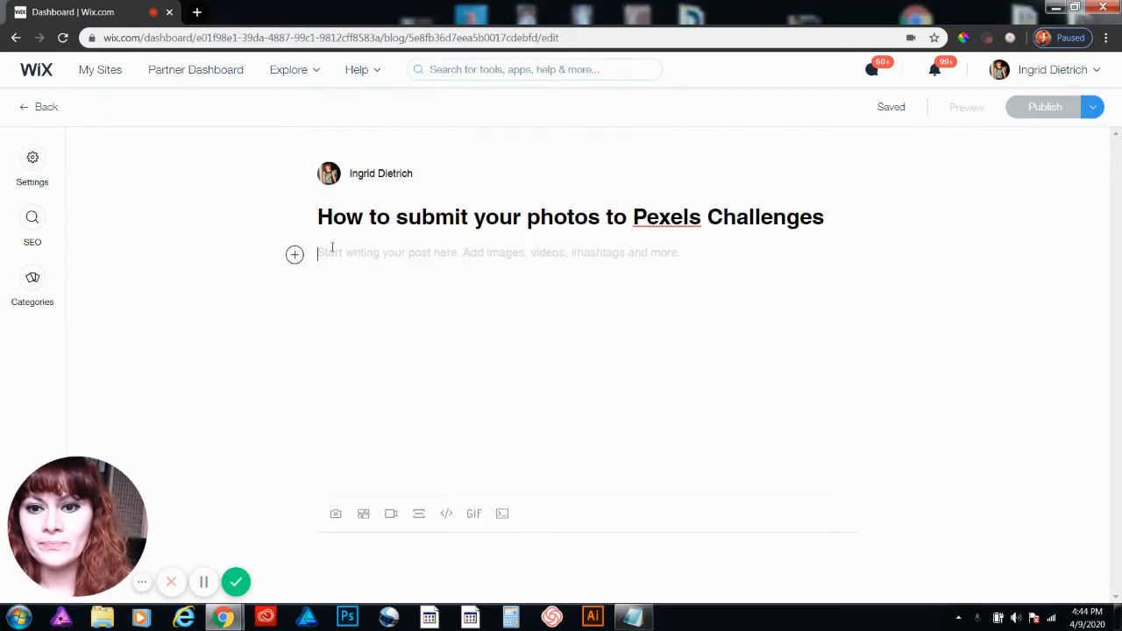
key("ctrl+v")
scroll(465, 297, "down", 1)
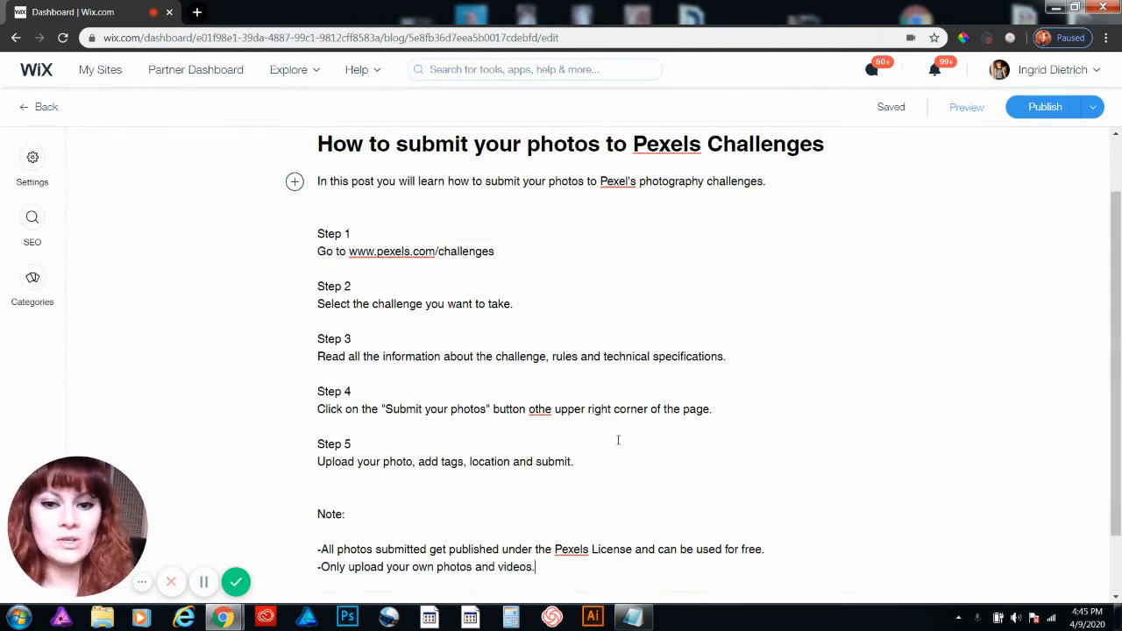
scroll(473, 377, "down", 1)
scroll(425, 253, "up", 2)
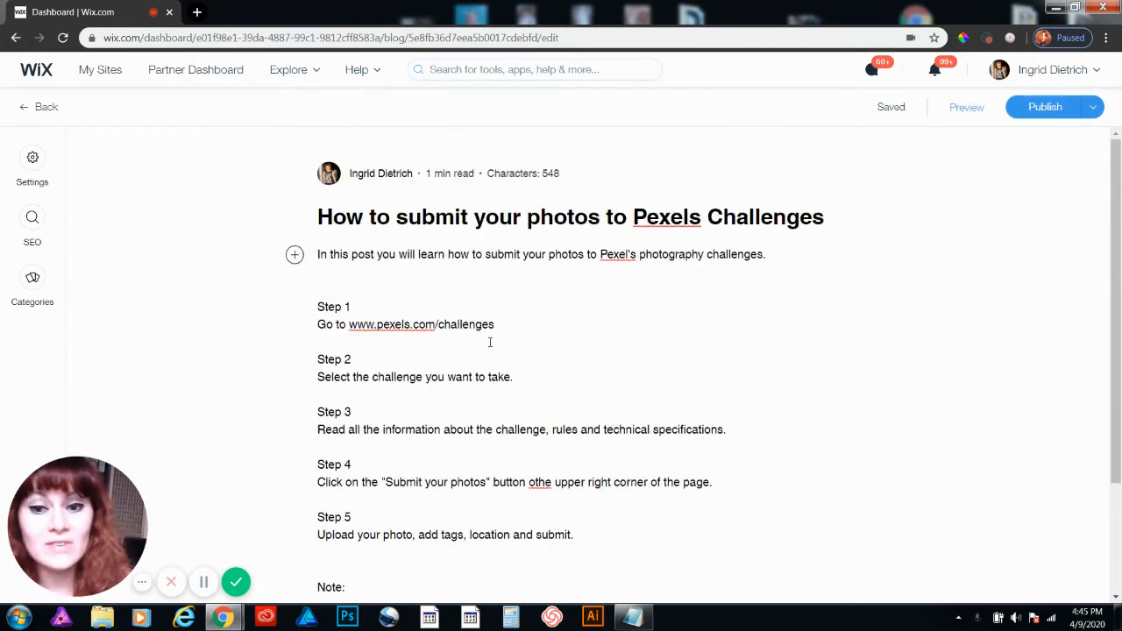
Step: Add an empty line below the Step 2 text and upload image 001 from the submit to pexels folder for it
left_click(523, 377)
key("Return")
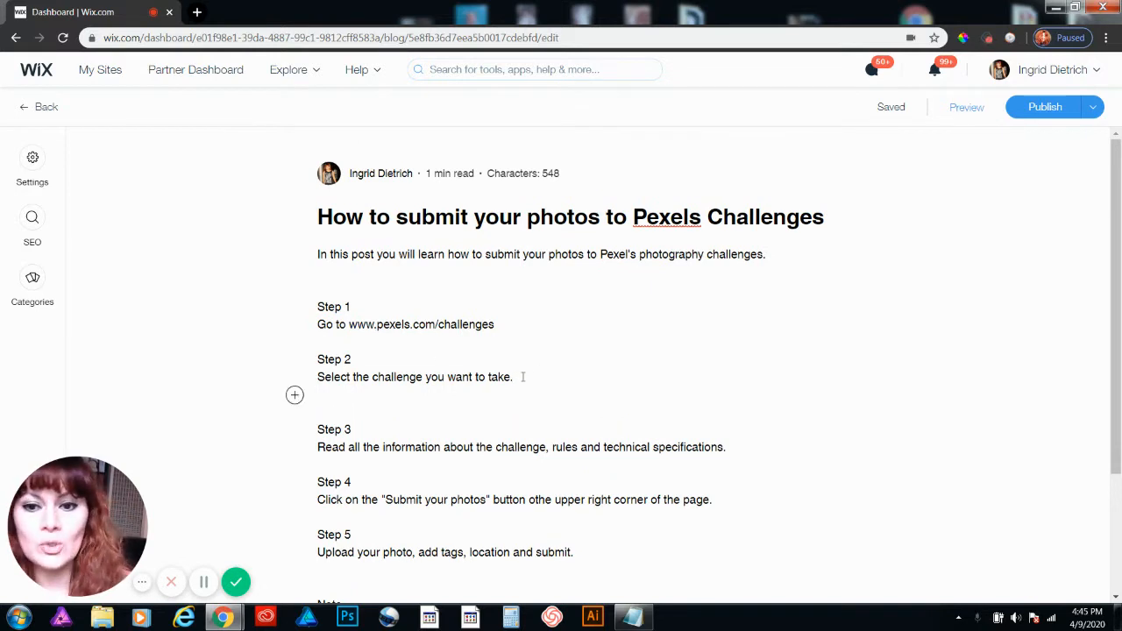
left_click(295, 395)
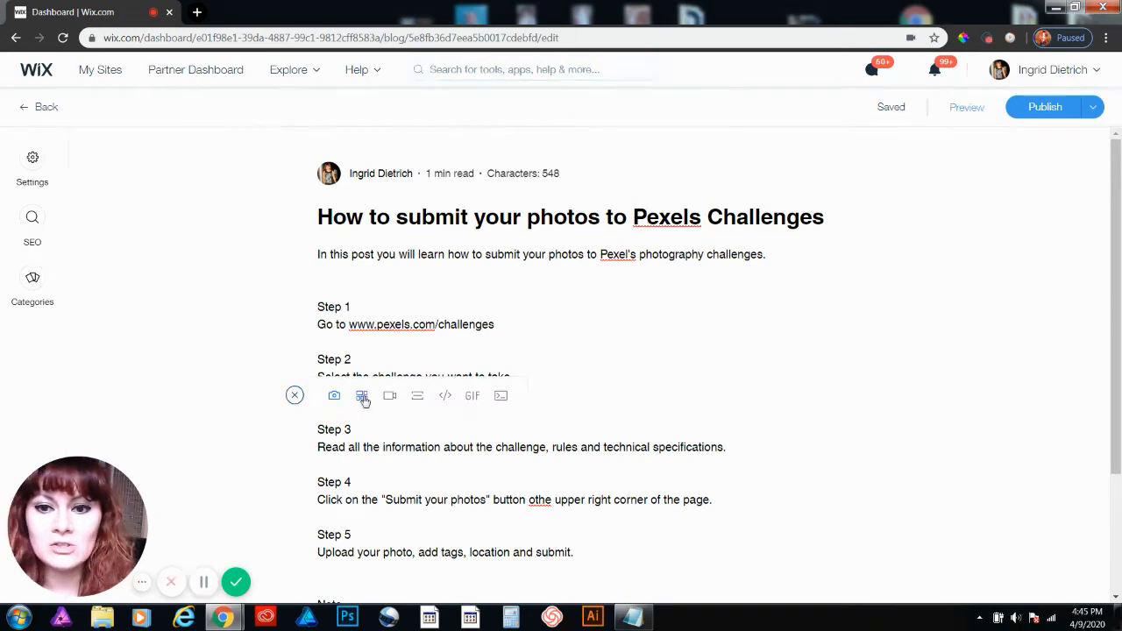
left_click(334, 396)
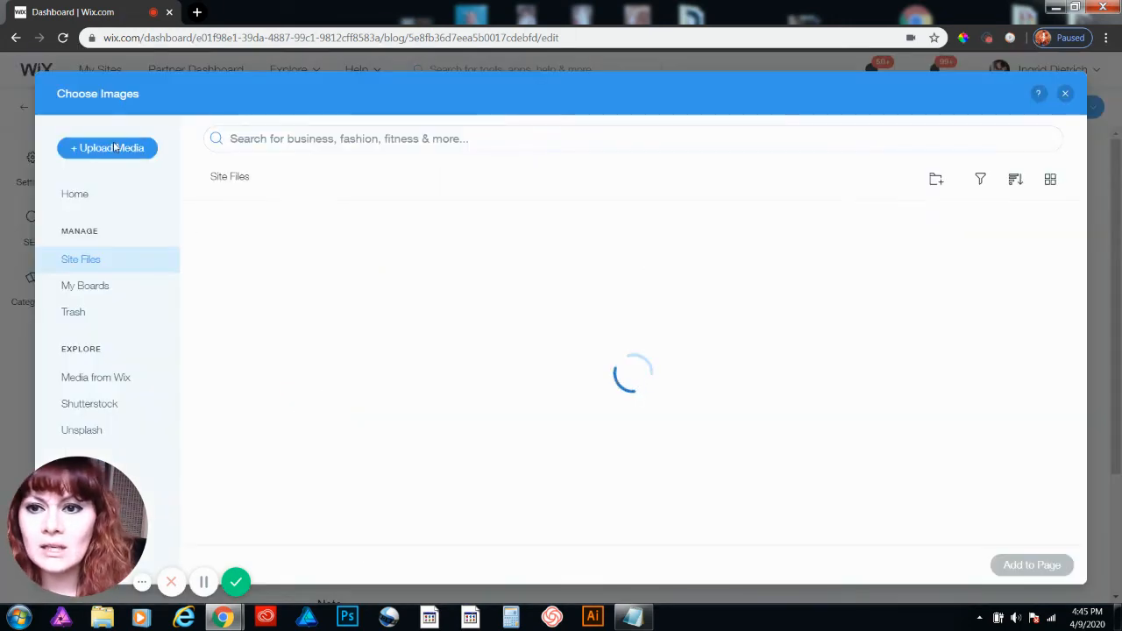
left_click(114, 147)
left_click(618, 366)
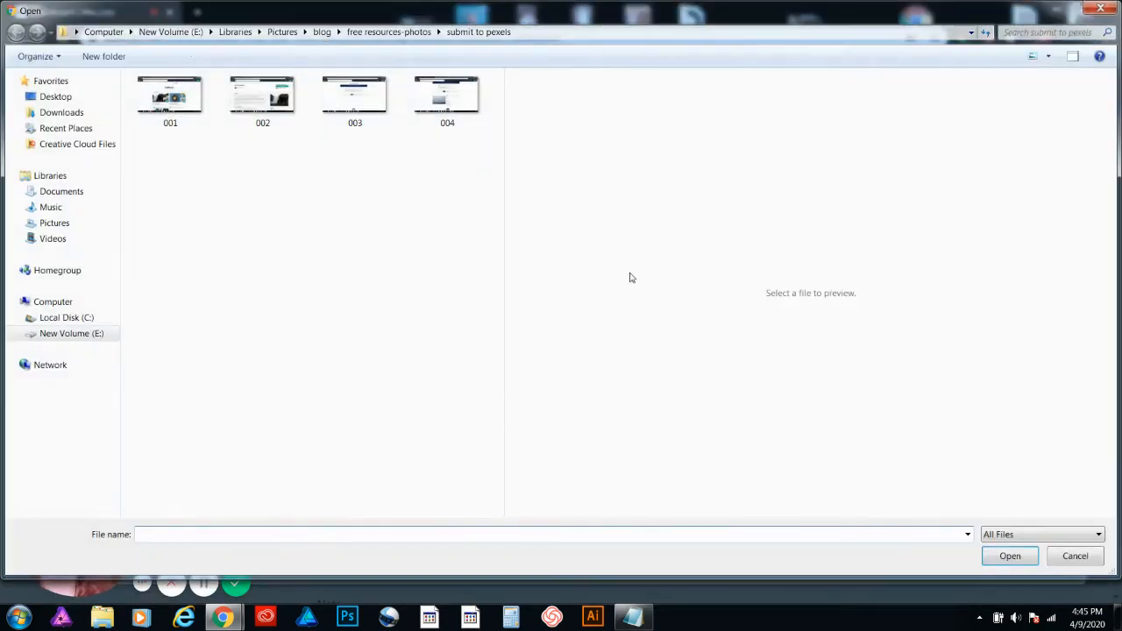
left_click(169, 96)
left_click(1010, 556)
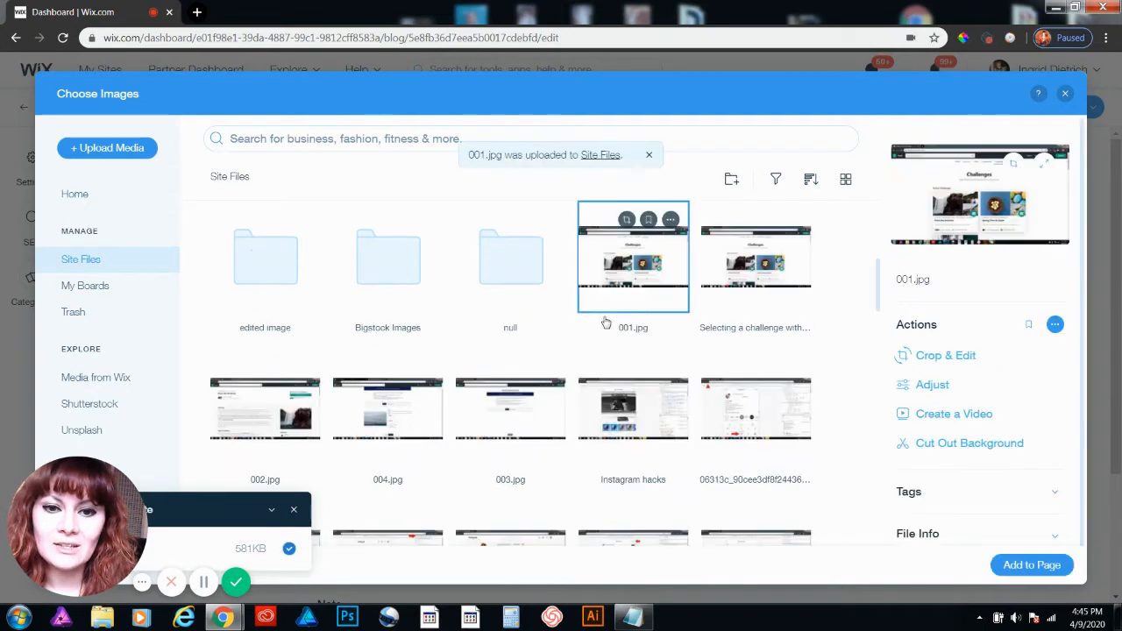
Step: Rename the uploaded 001.jpg to "Selecting a challenge with Pexels", copying the photo name from the Notepad draft
left_click(946, 280)
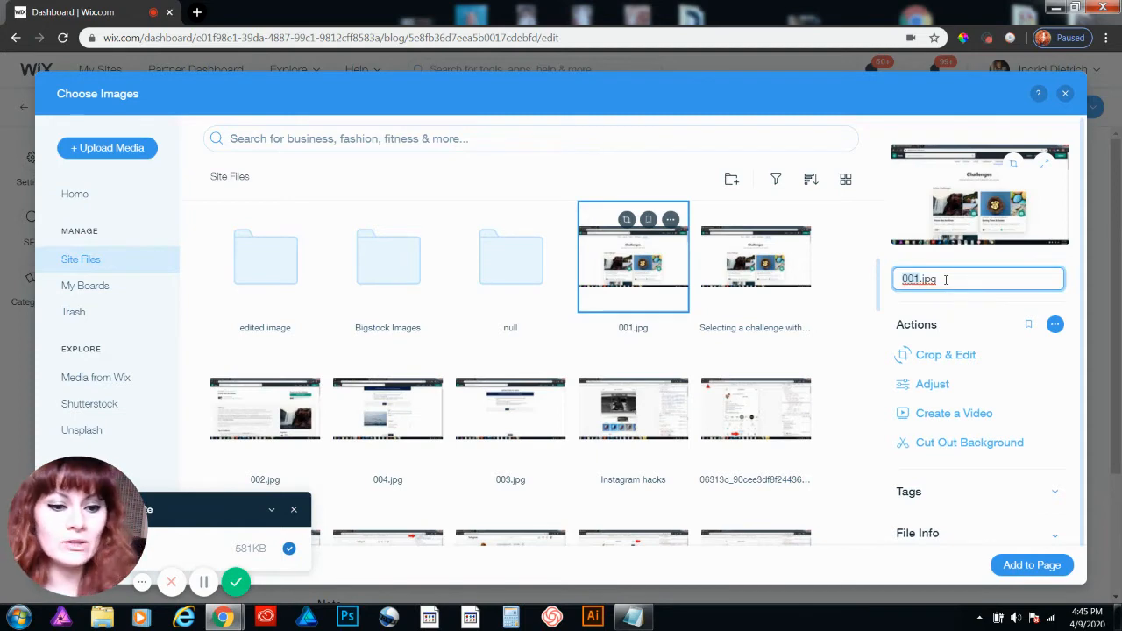
left_click(946, 280)
key("BackSpace")
key("BackSpace")
key("BackSpace")
key("BackSpace")
key("BackSpace")
key("BackSpace")
key("BackSpace")
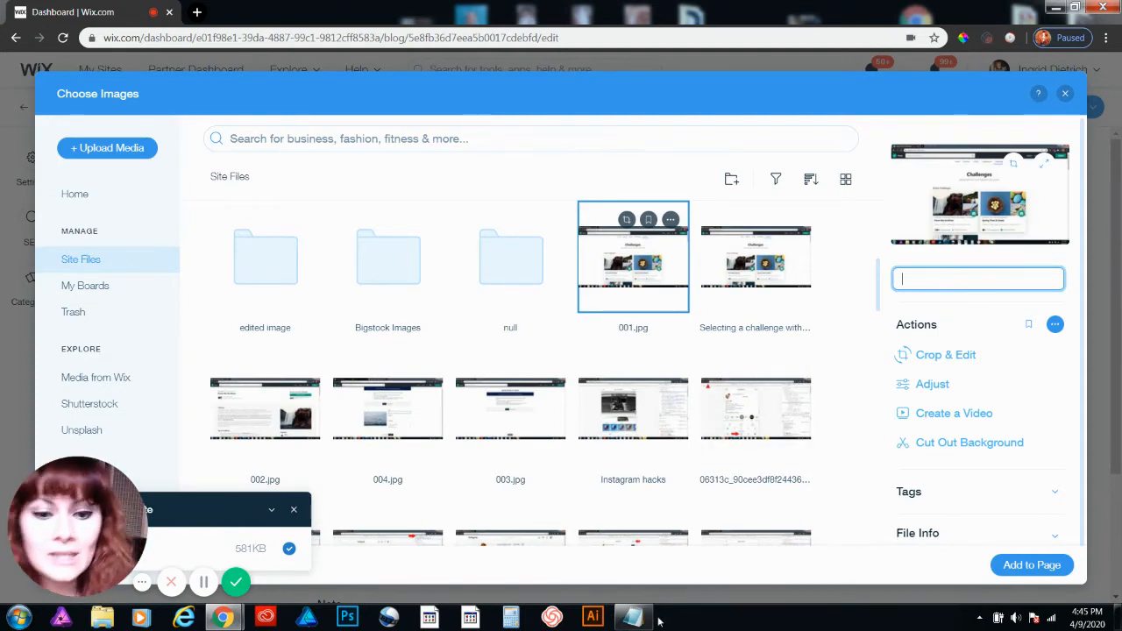
left_click(631, 617)
left_click(493, 418)
scroll(493, 418, "down", 2)
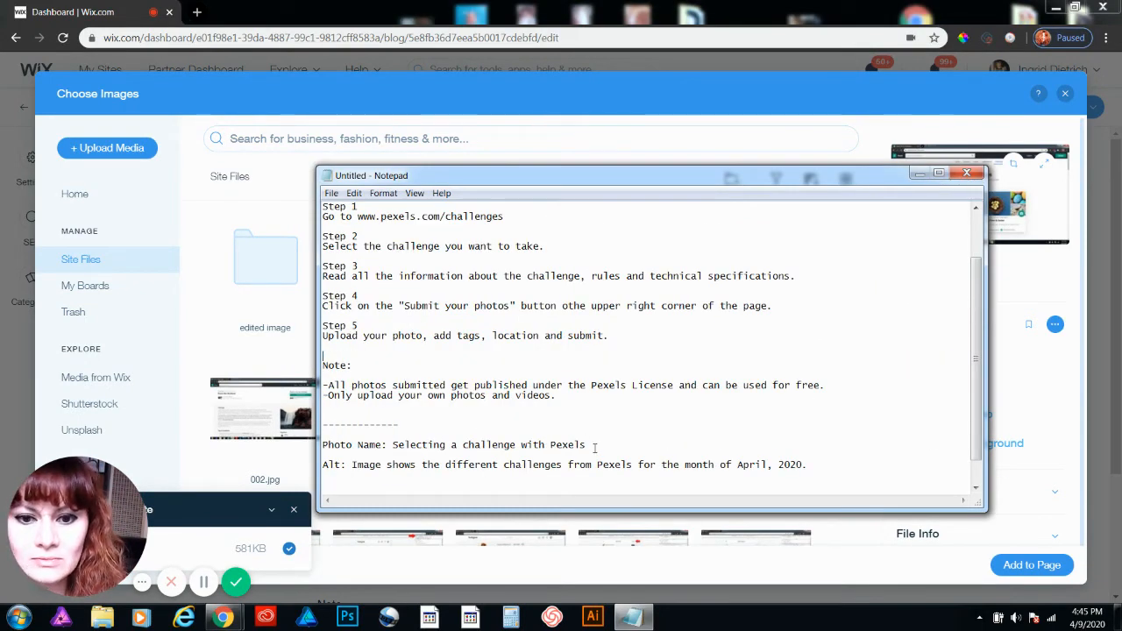
left_click_drag(594, 447, 392, 446)
key("ctrl+c")
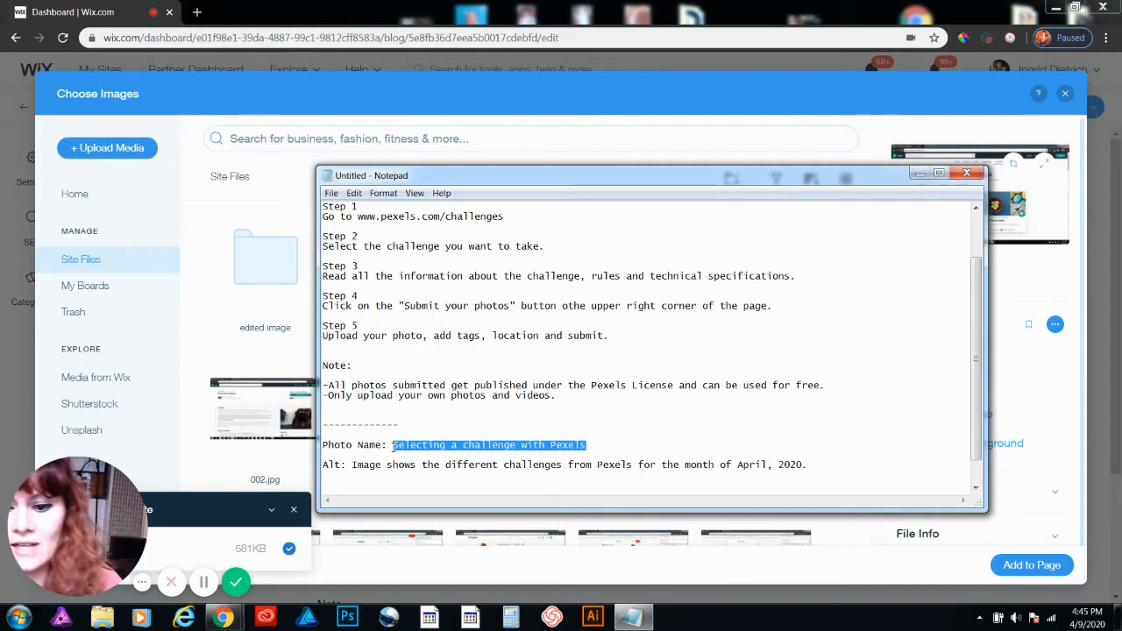
left_click(858, 284)
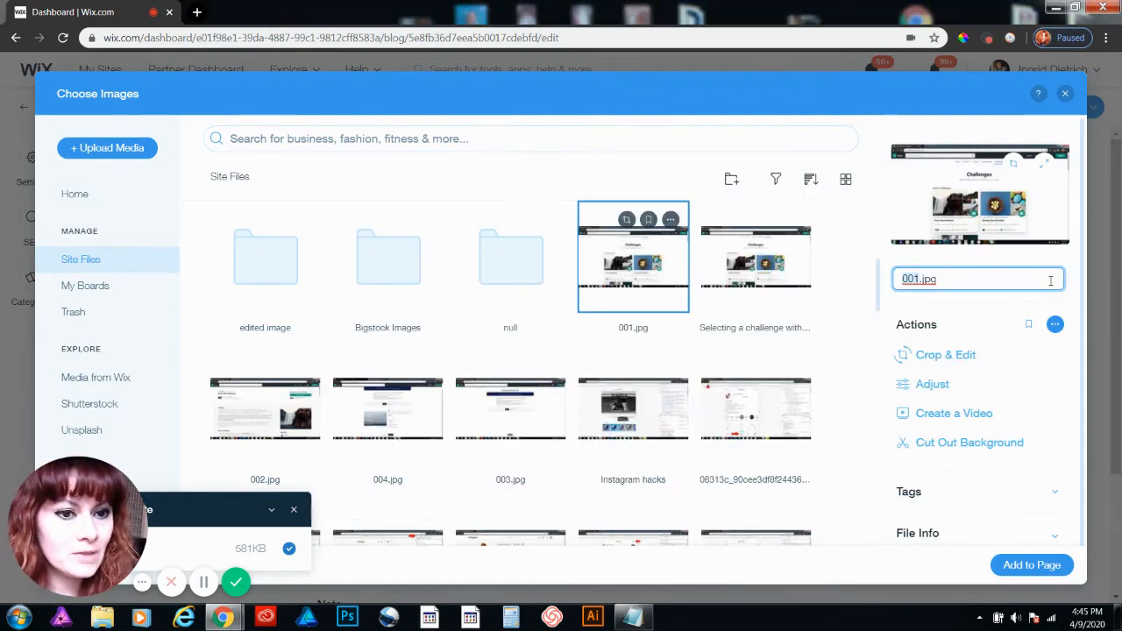
key("ctrl+v")
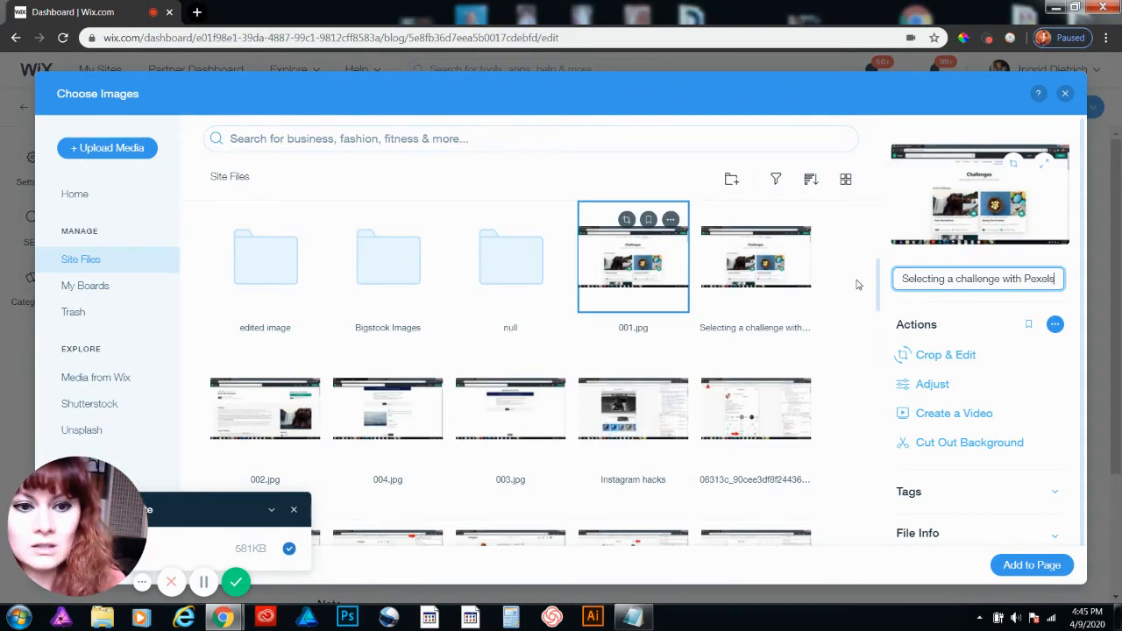
Step: Edit the image's tags and remove all the existing ones, from Text through Website
scroll(864, 289, "down", 1)
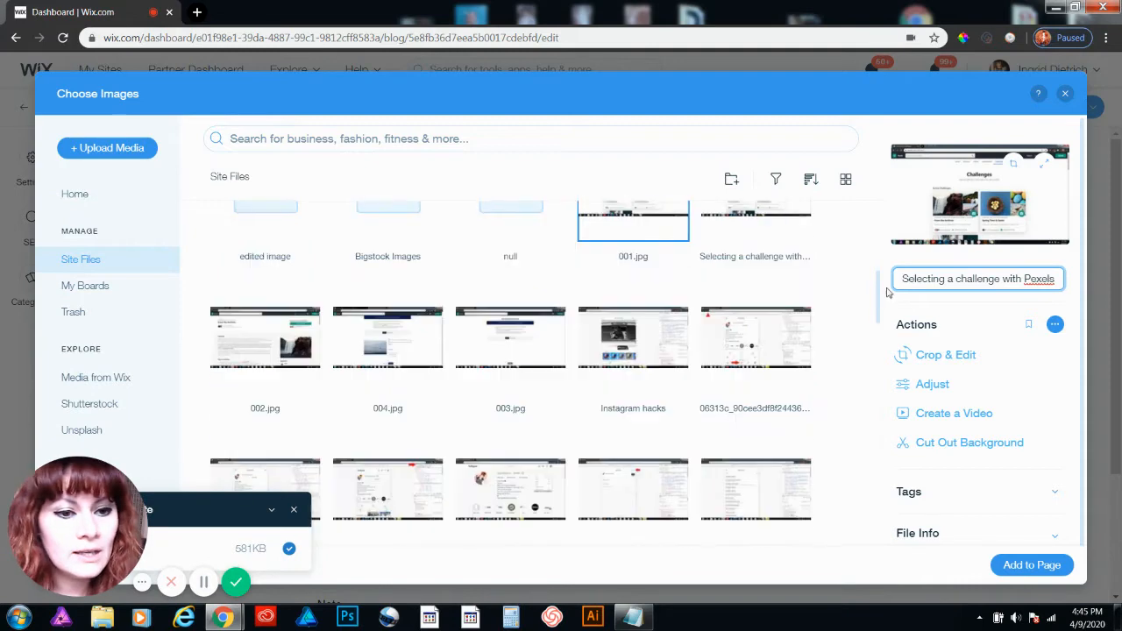
left_click(980, 493)
scroll(1020, 447, "down", 2)
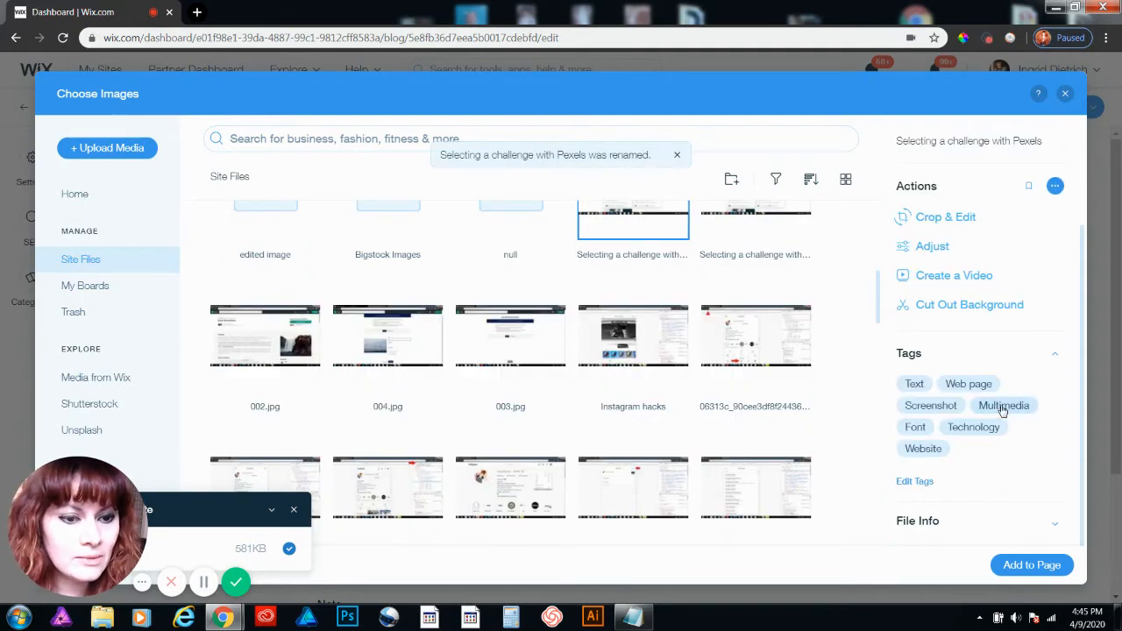
left_click(921, 482)
scroll(975, 460, "down", 2)
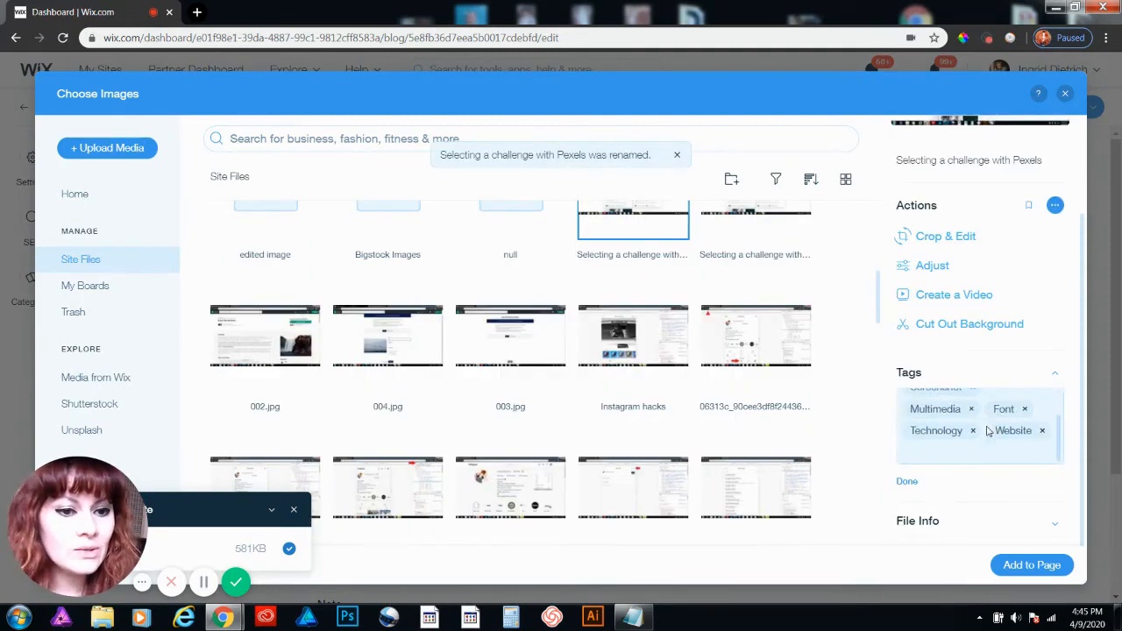
left_click(977, 449)
key("BackSpace")
key("BackSpace")
key("BackSpace")
key("BackSpace")
key("BackSpace")
key("BackSpace")
key("BackSpace")
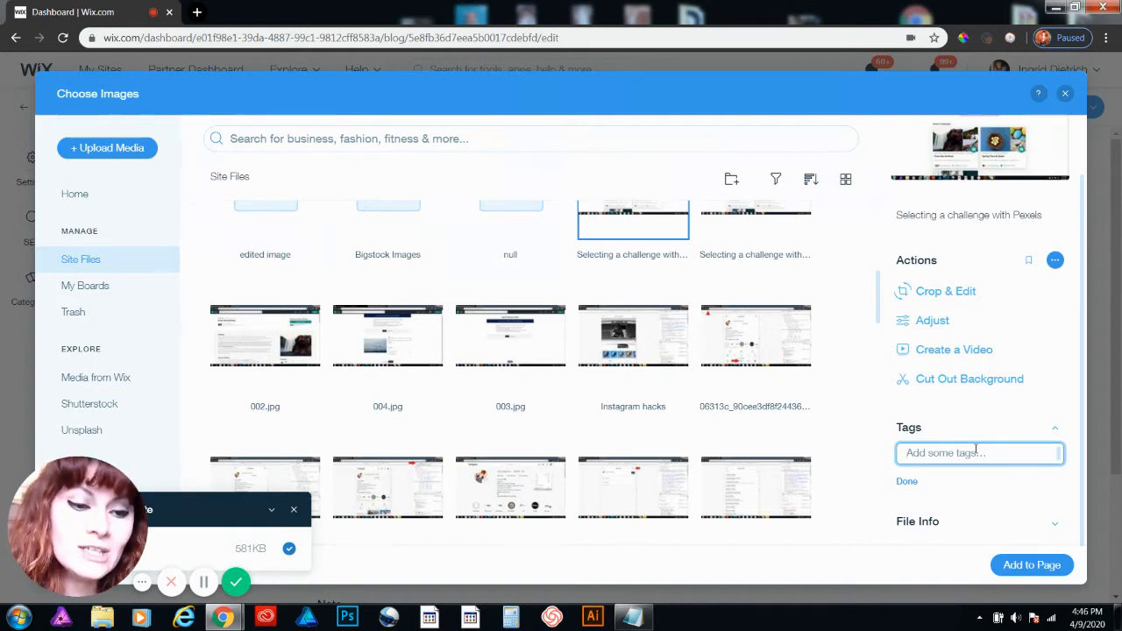
Step: Tag the image with "pexels" and "pexelschallenge", and insert it into the post
type("#")
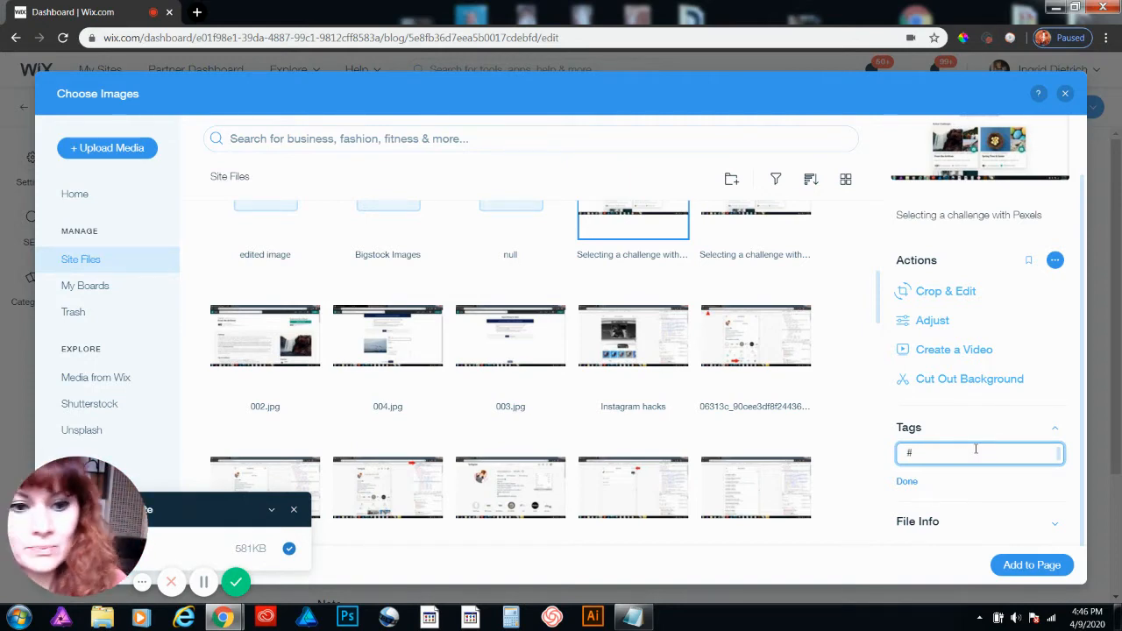
key("BackSpace")
type("pexel")
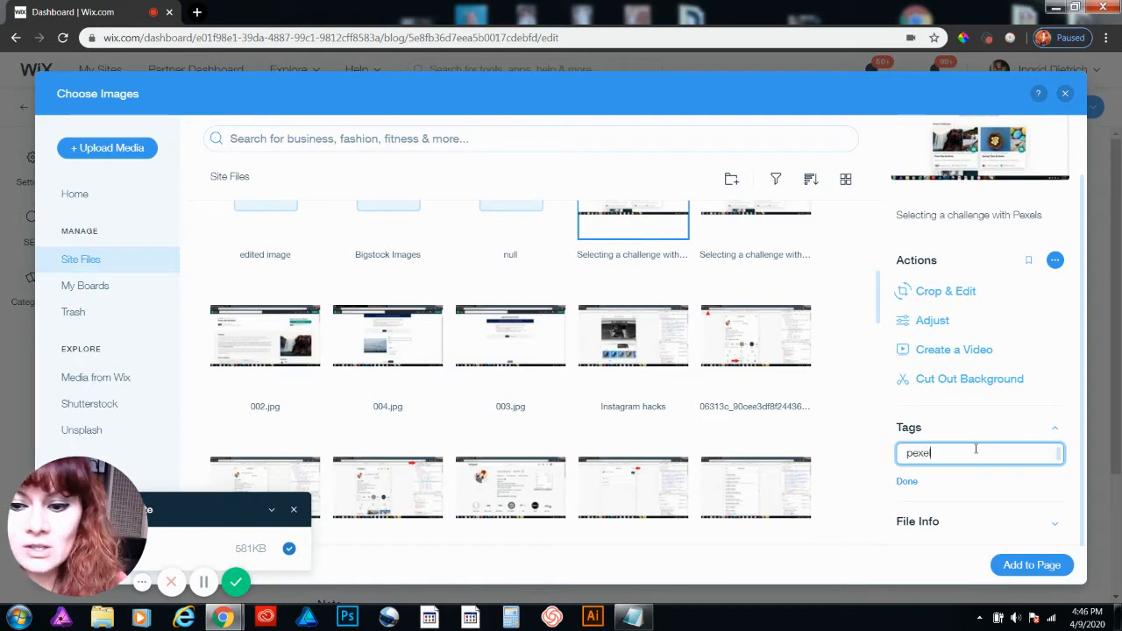
type("s")
key("Return")
type("pexe")
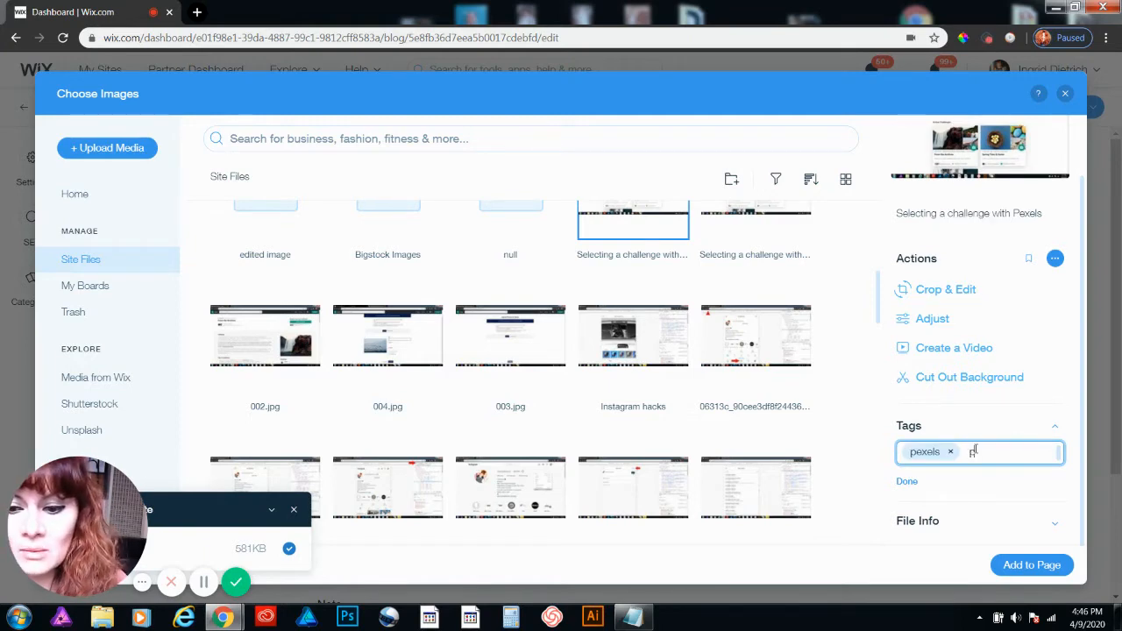
type("lsc")
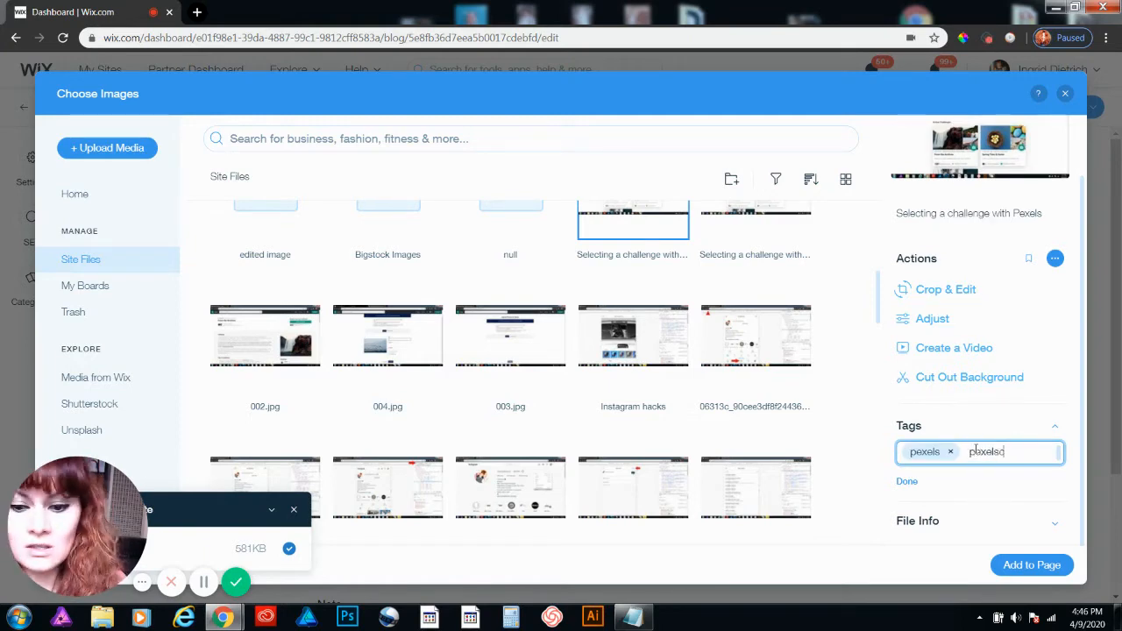
type("hallenge")
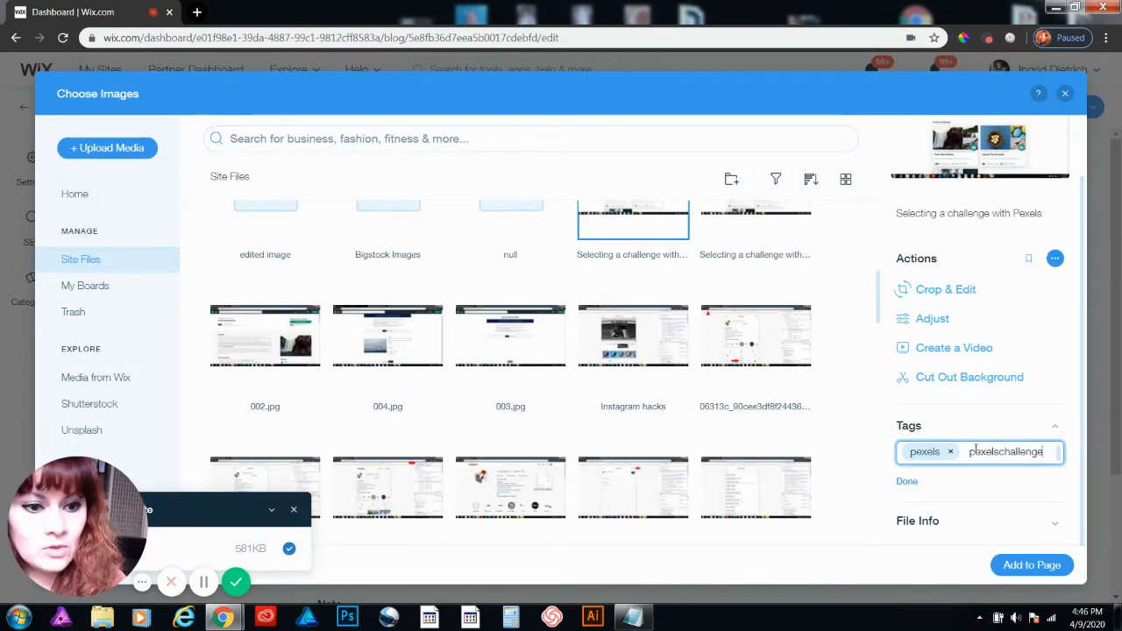
key("Return")
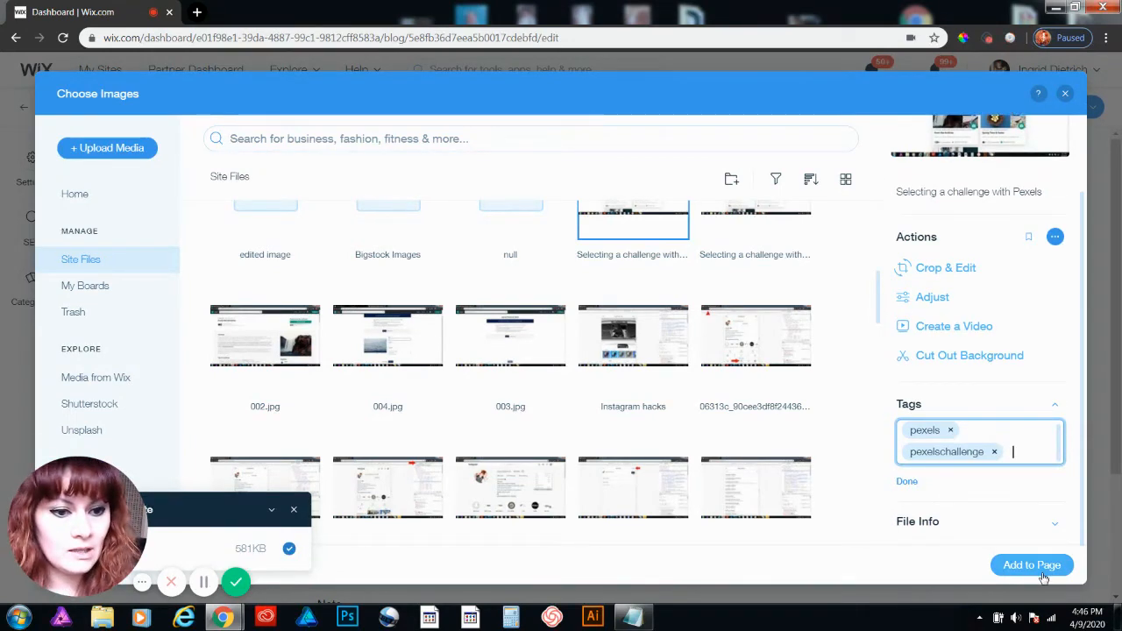
left_click(1006, 563)
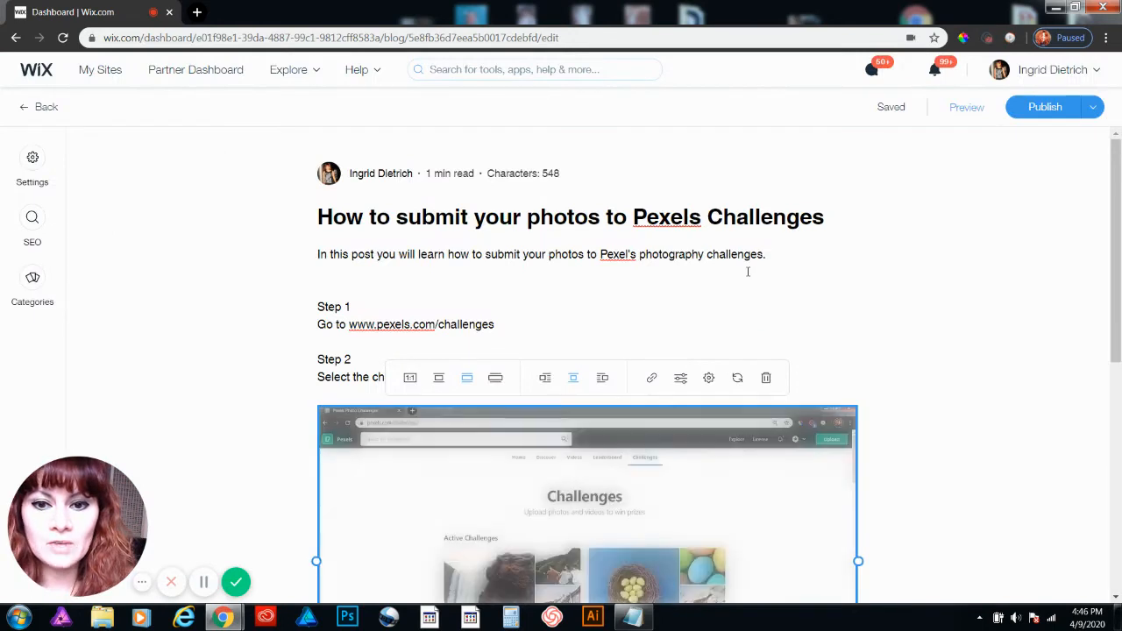
Step: Open the settings of the inserted Step 2 image and set its title to "Selecting a challenge with Pexels"
scroll(903, 279, "down", 2)
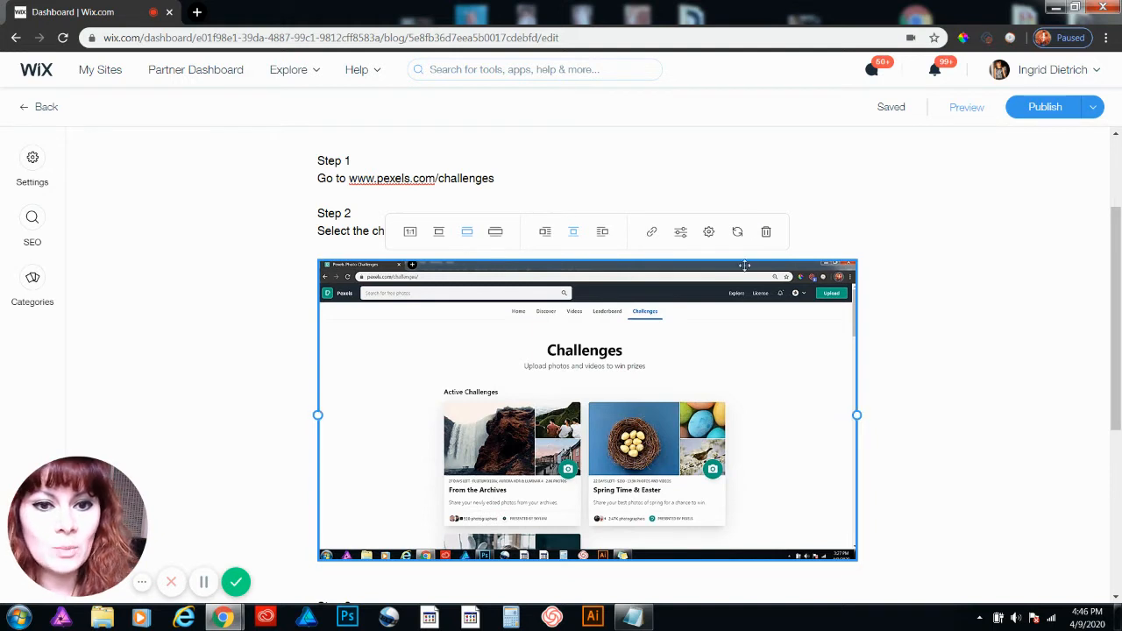
left_click(709, 232)
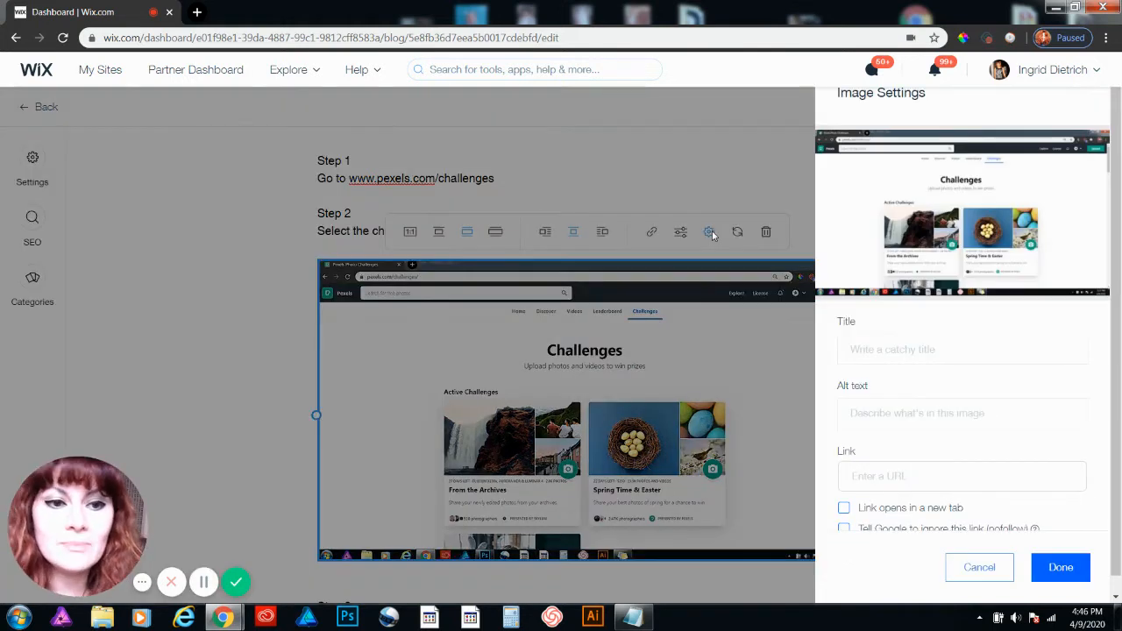
scroll(937, 299, "down", 1)
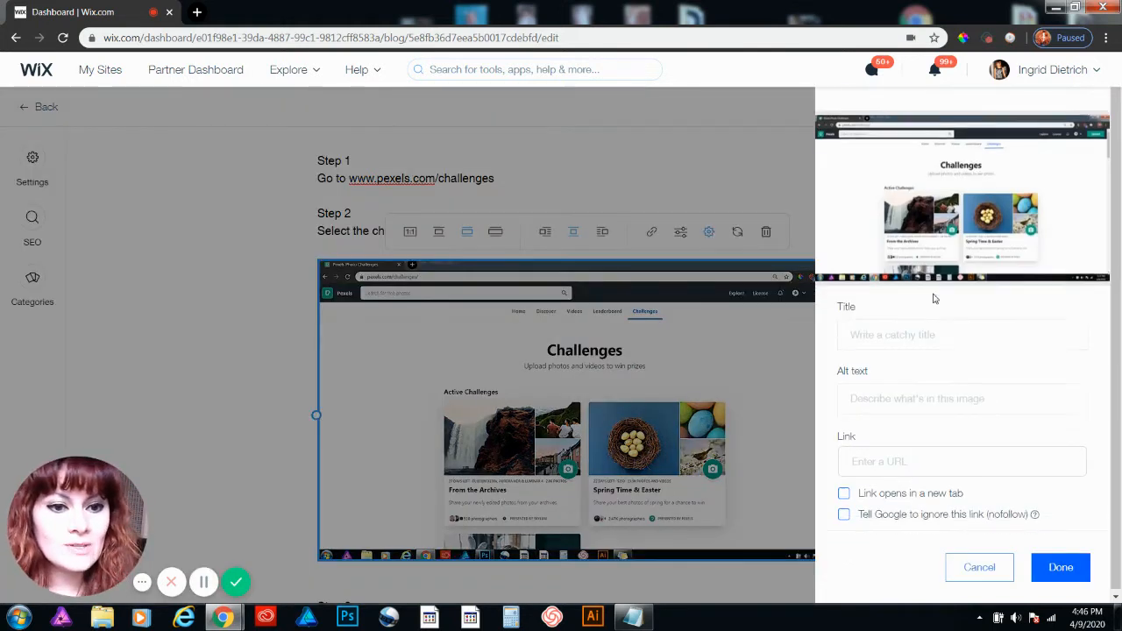
left_click(877, 331)
key("ctrl+v")
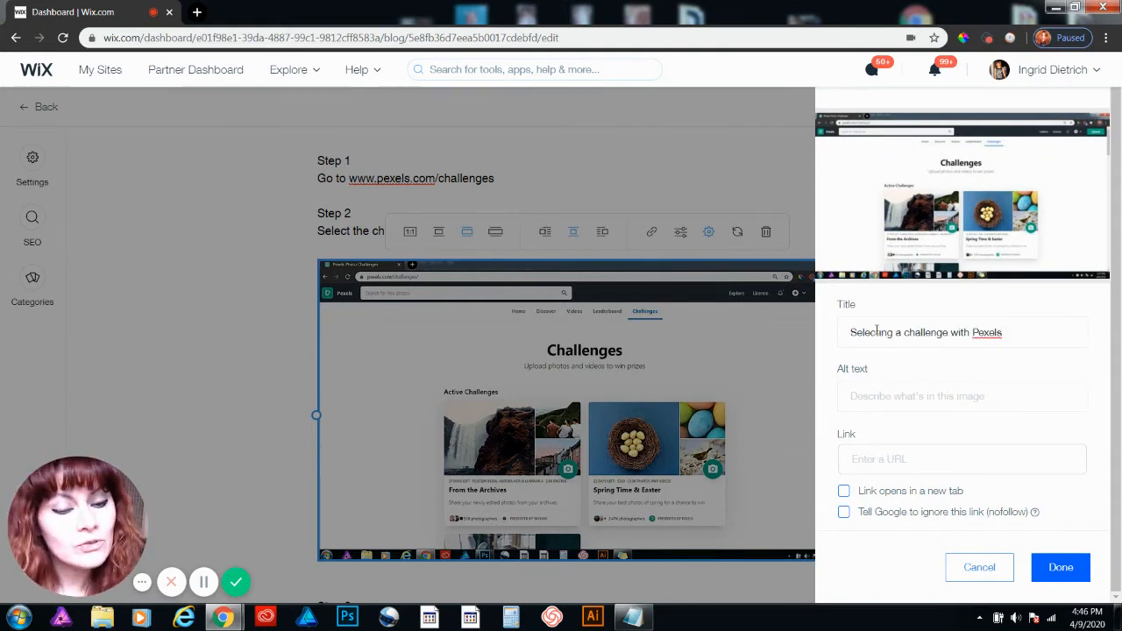
Step: Copy the sentence after "Alt:" in the Notepad draft into the image's alt text and save the image settings
left_click(889, 394)
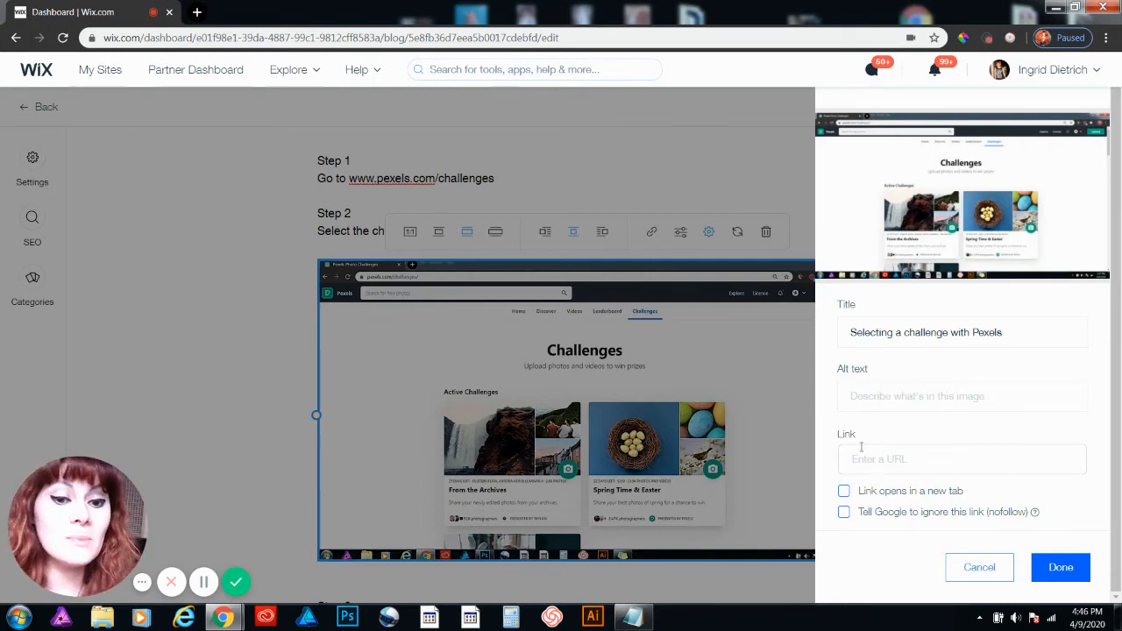
left_click(639, 619)
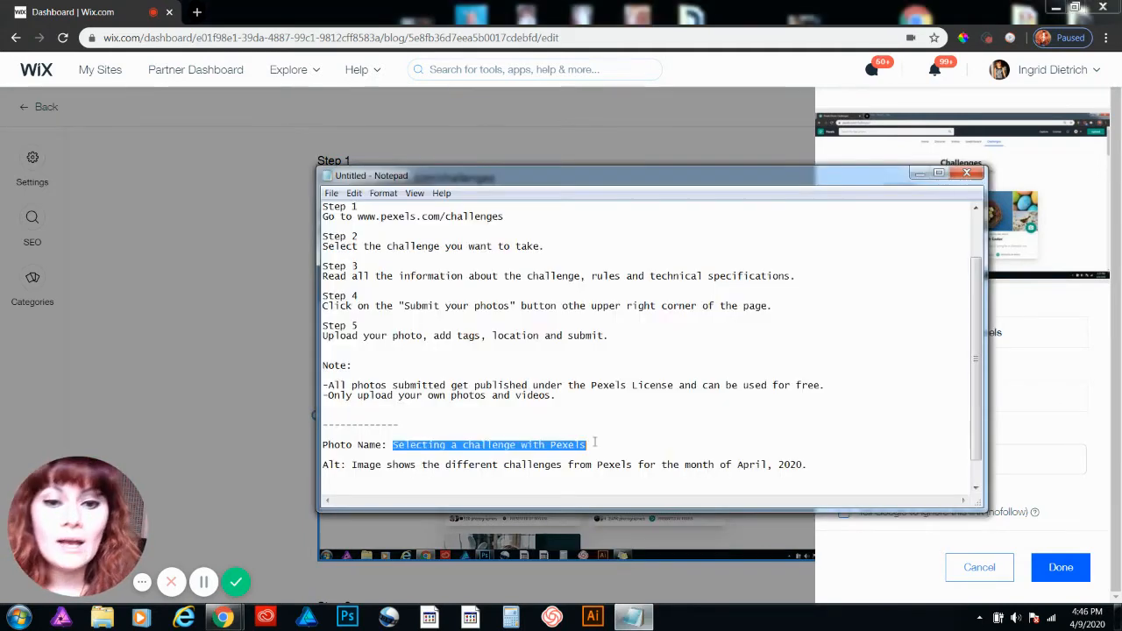
left_click(502, 439)
scroll(501, 408, "down", 1)
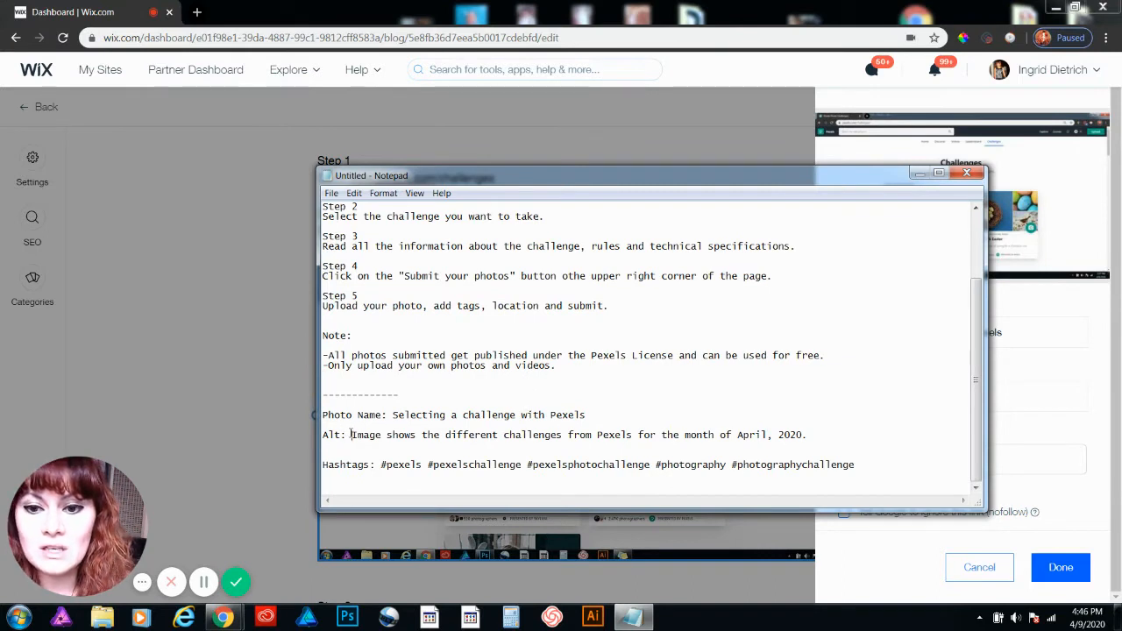
left_click_drag(351, 435, 814, 438)
key("ctrl+c")
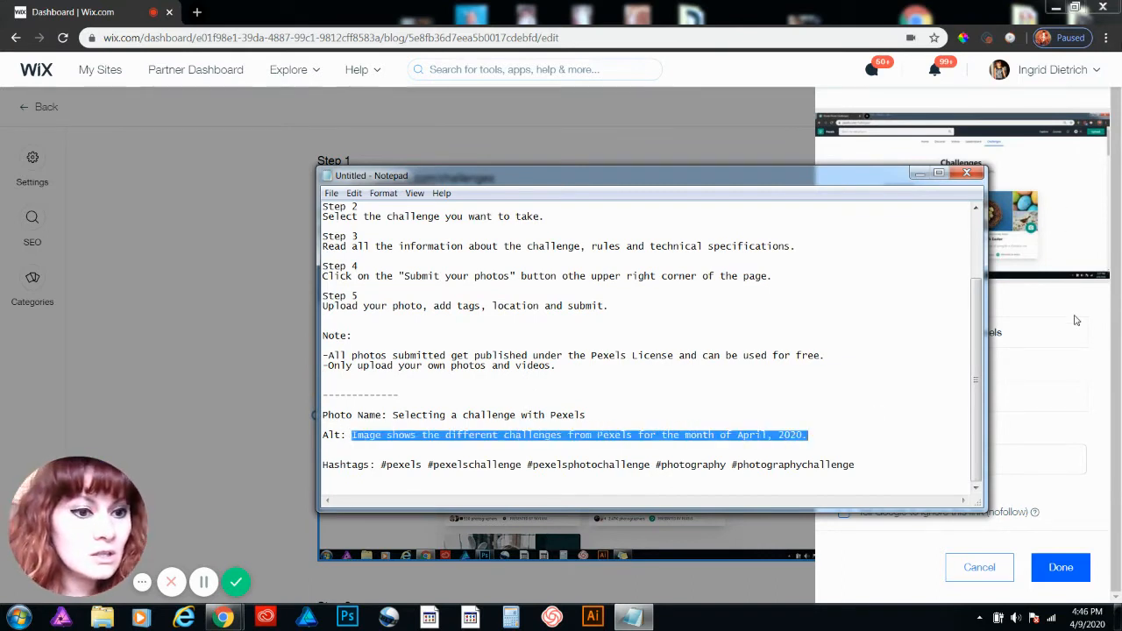
left_click(930, 386)
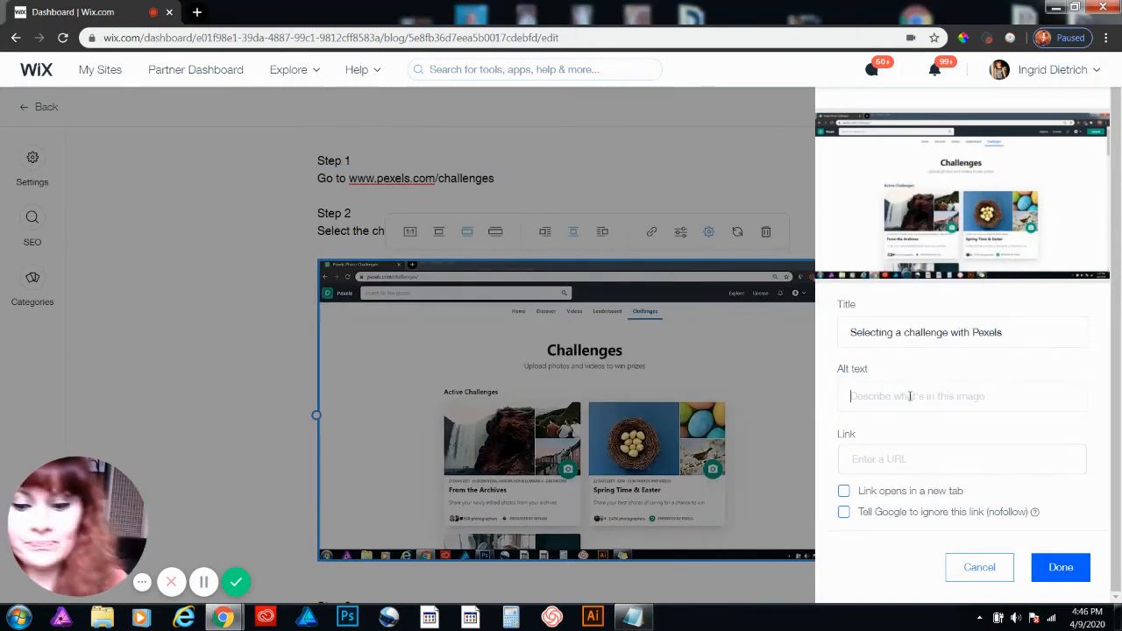
key("ctrl+v")
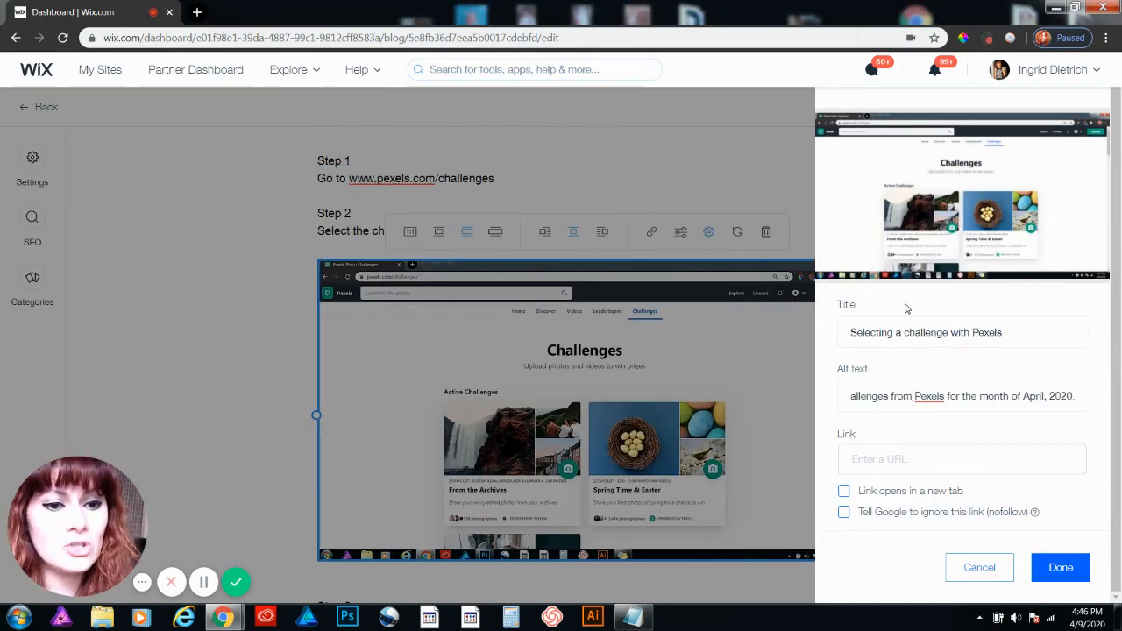
type(".")
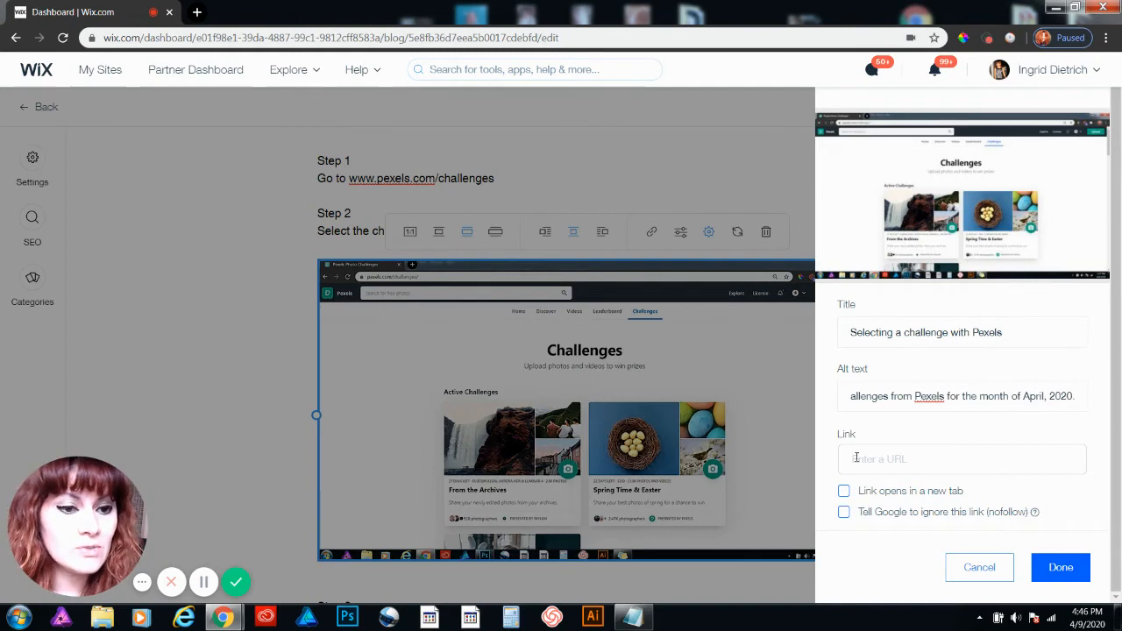
left_click(1061, 567)
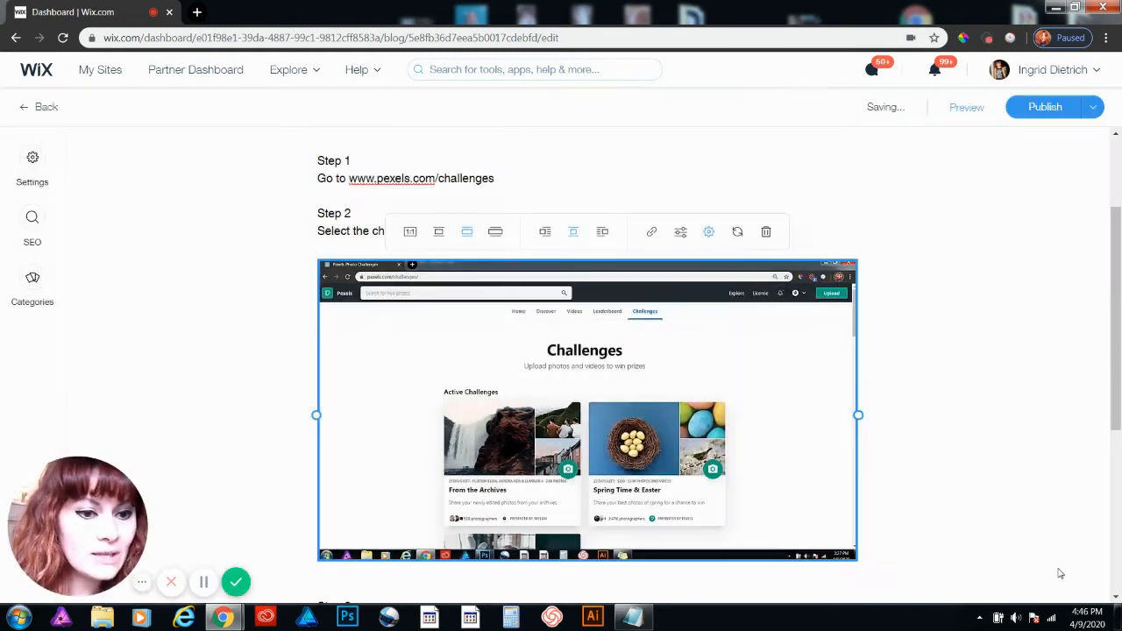
Step: Copy the hashtags from the Notepad draft, #pexels through #photographychallenge, and add them below the post's last note line
scroll(707, 342, "down", 5)
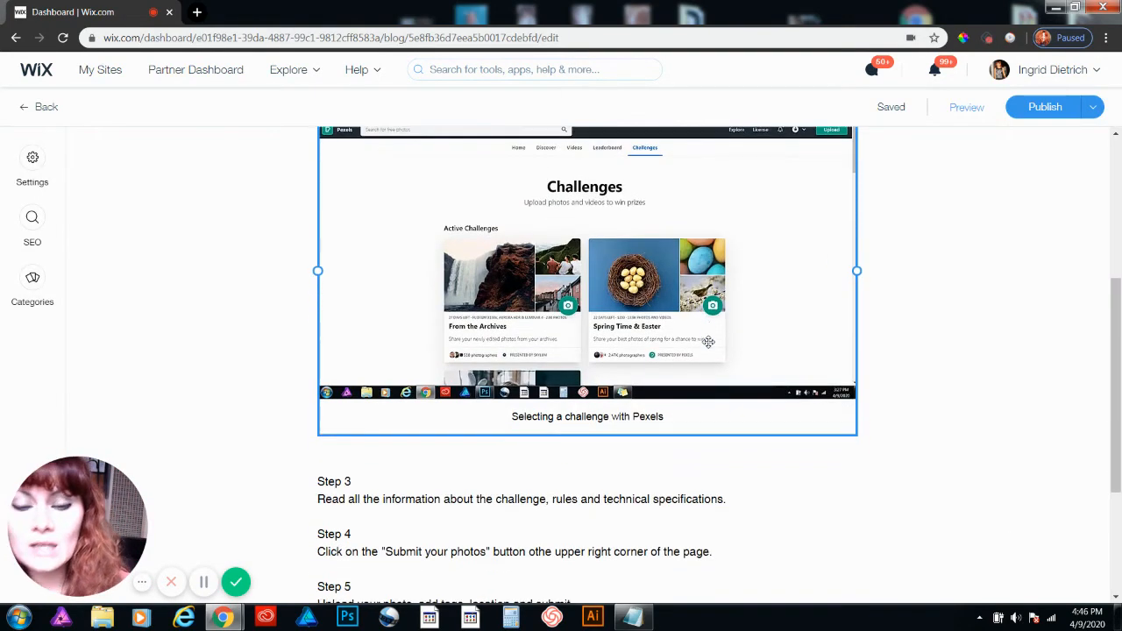
scroll(688, 336, "down", 1)
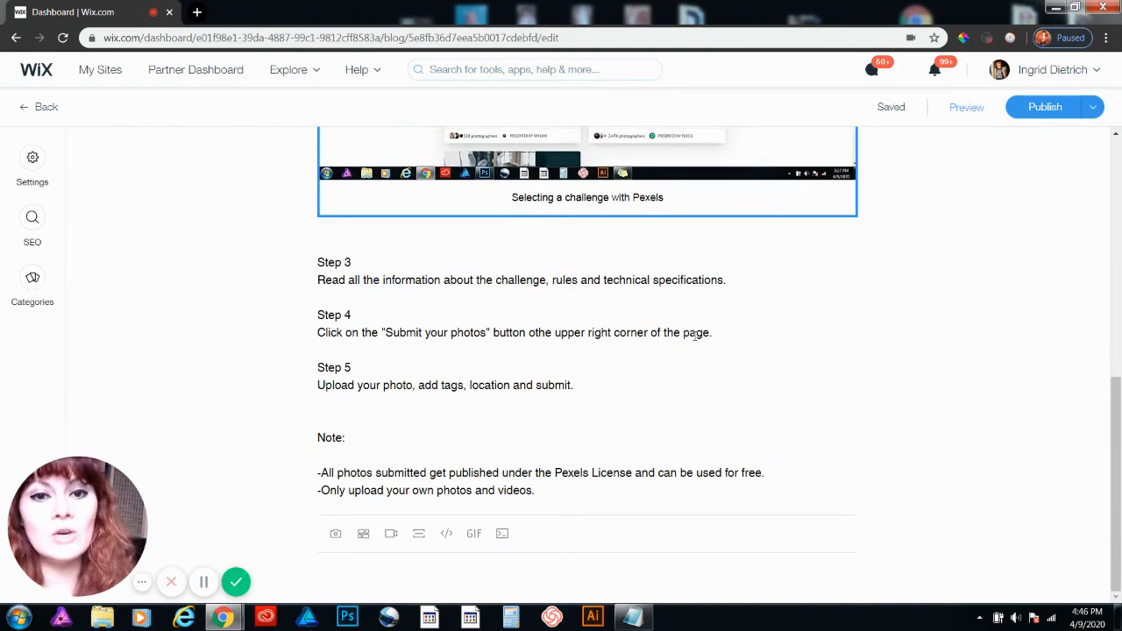
left_click(639, 607)
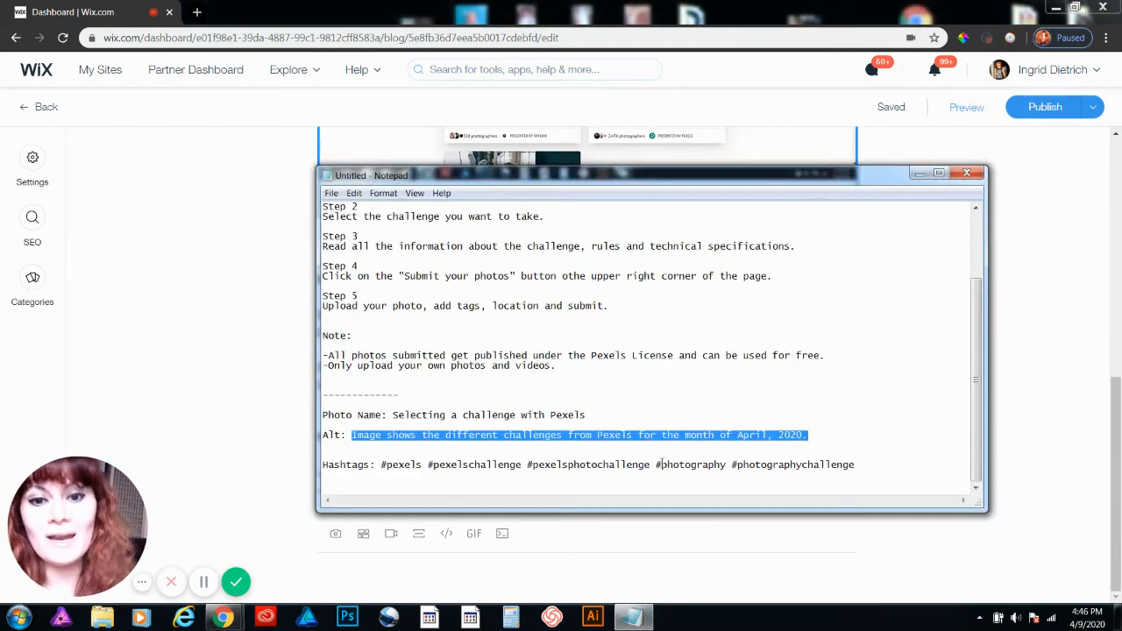
left_click(603, 392)
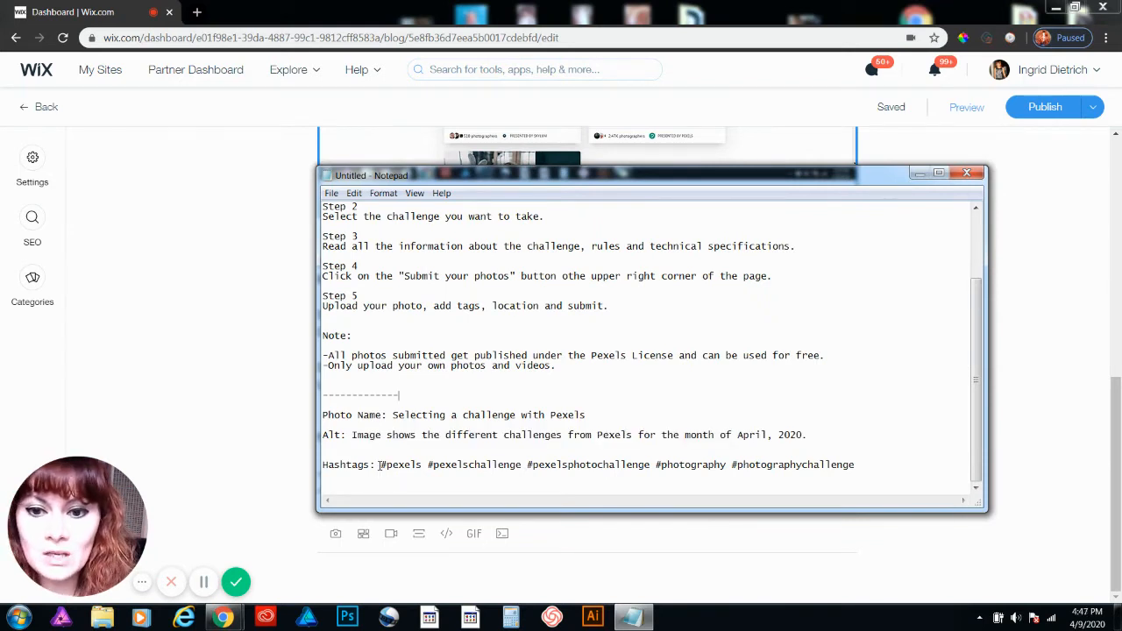
left_click_drag(379, 466, 855, 465)
key("ctrl+c")
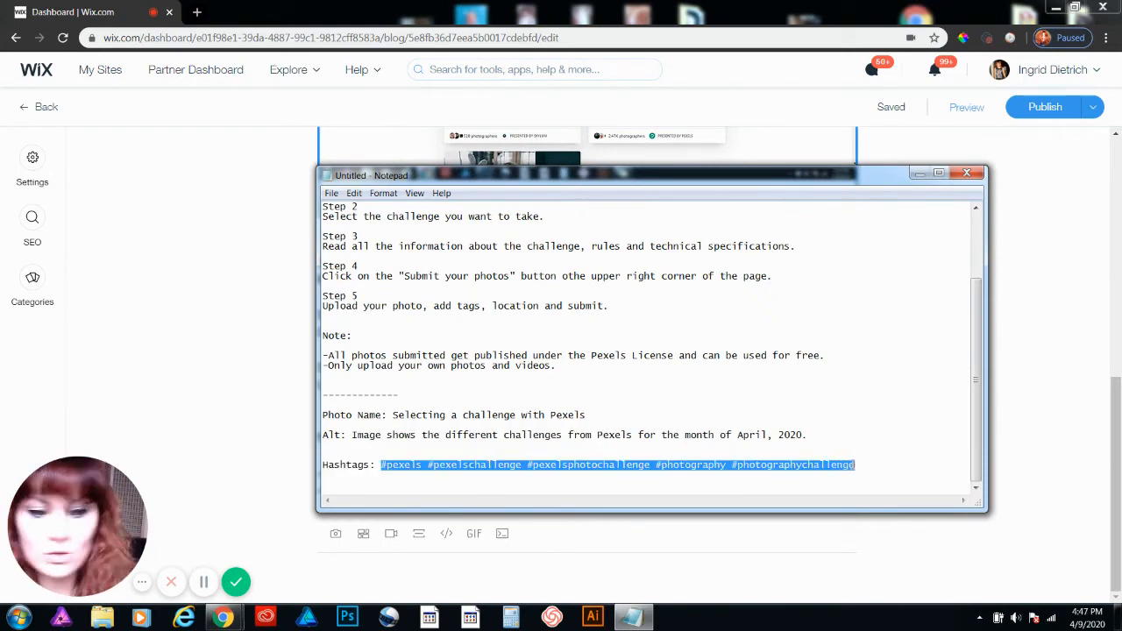
left_click(250, 240)
left_click(556, 489)
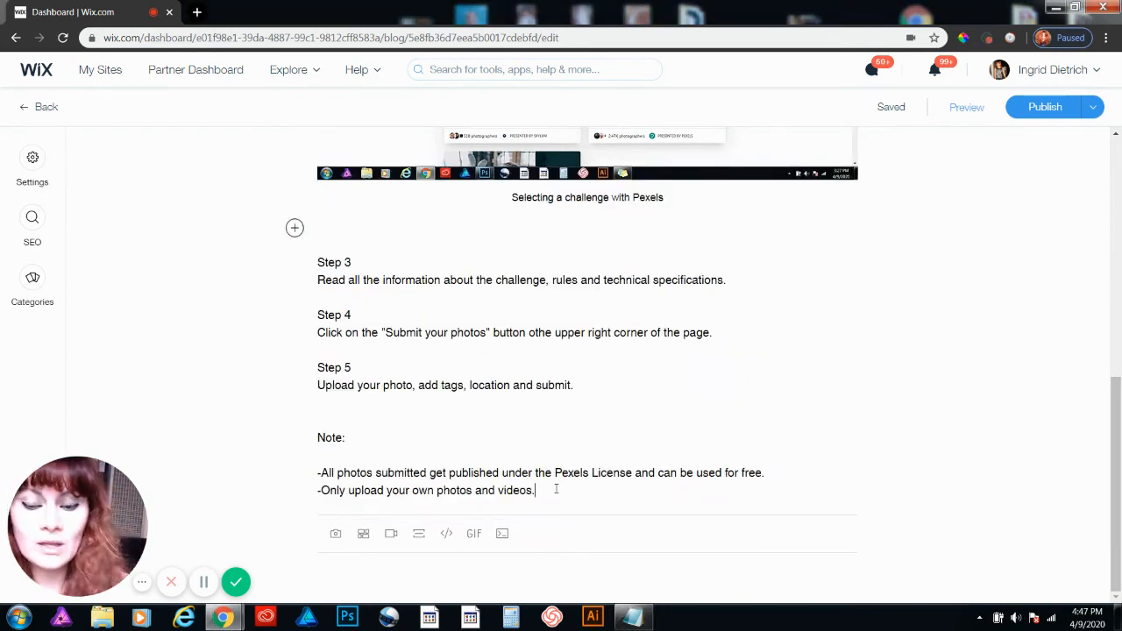
key("Return")
key("ctrl+v")
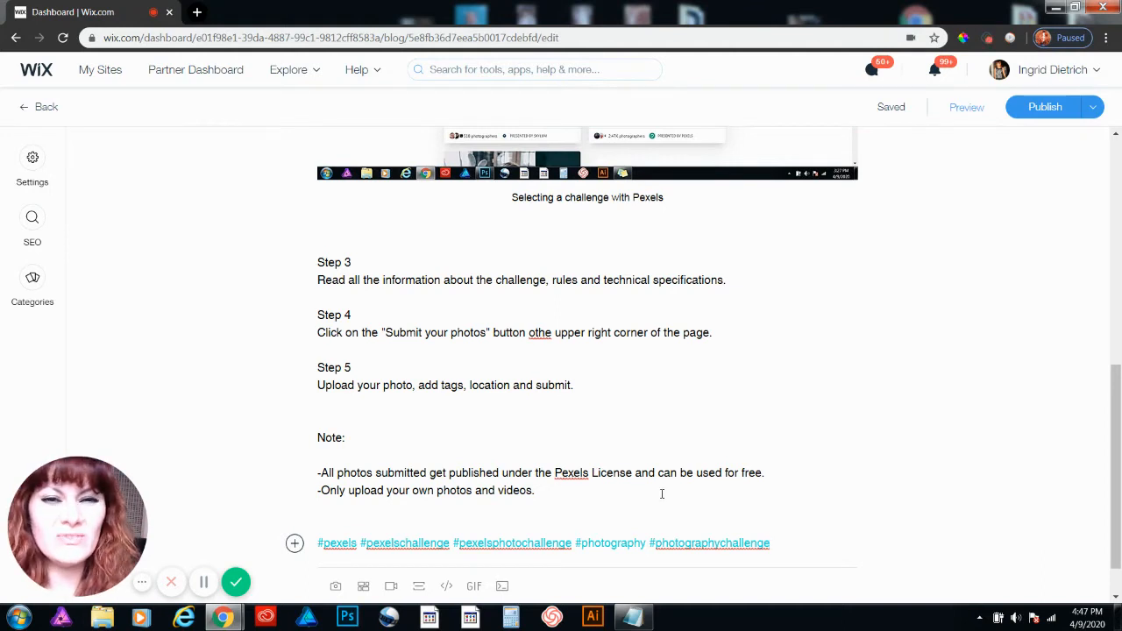
scroll(662, 494, "down", 1)
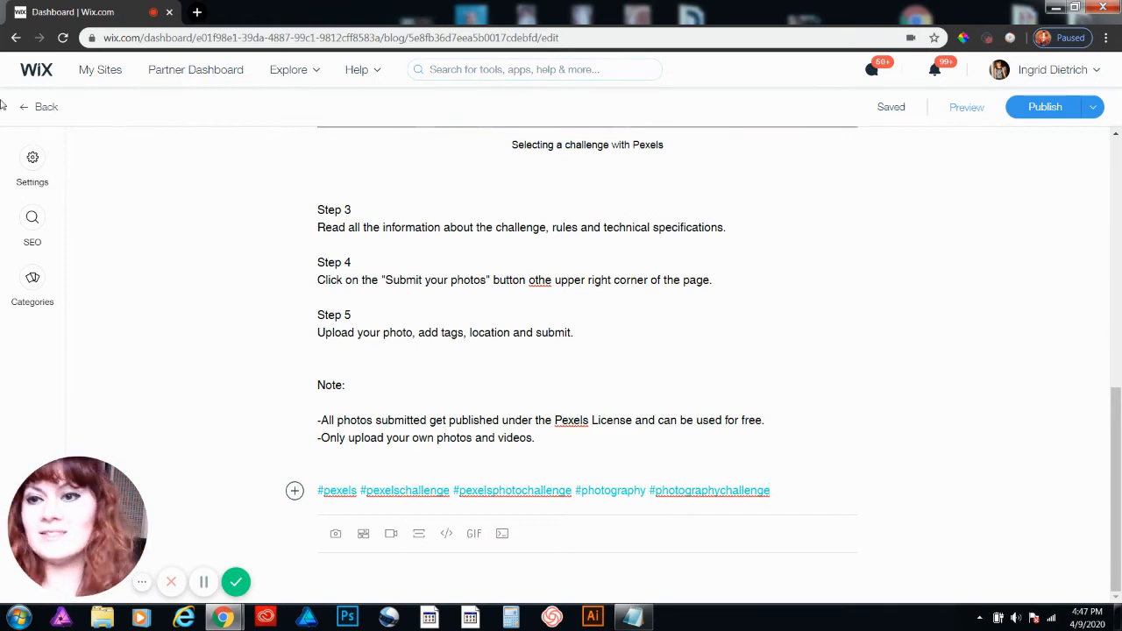
Step: Copy the post's introductory sentence under the title and paste it as the excerpt in the post settings
scroll(438, 282, "up", 7)
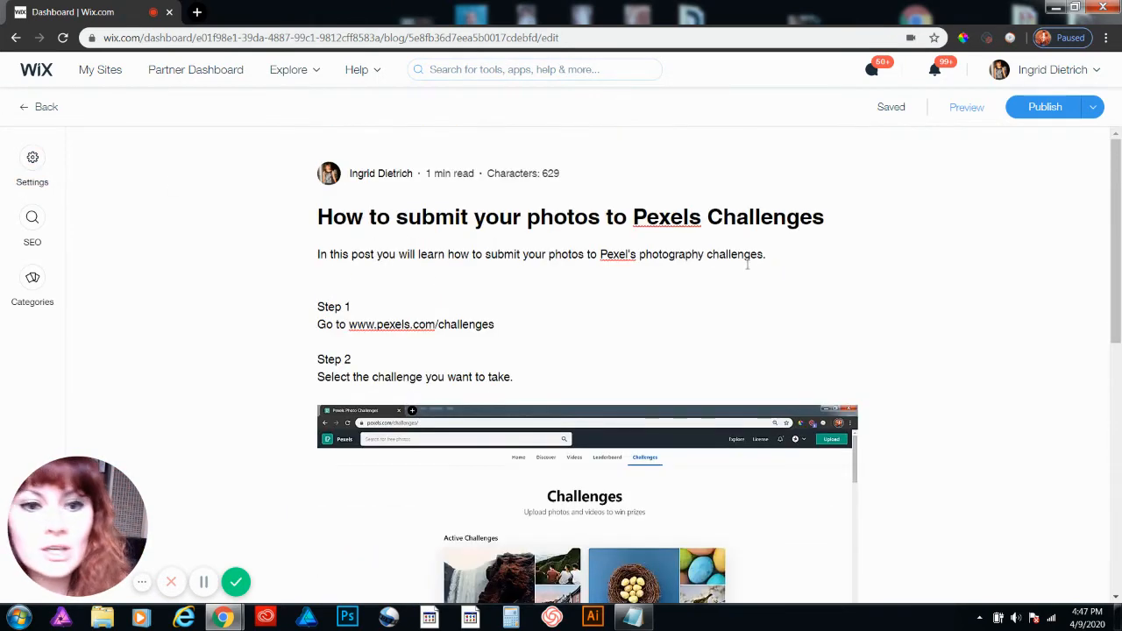
left_click_drag(783, 254, 318, 252)
key("ctrl+c")
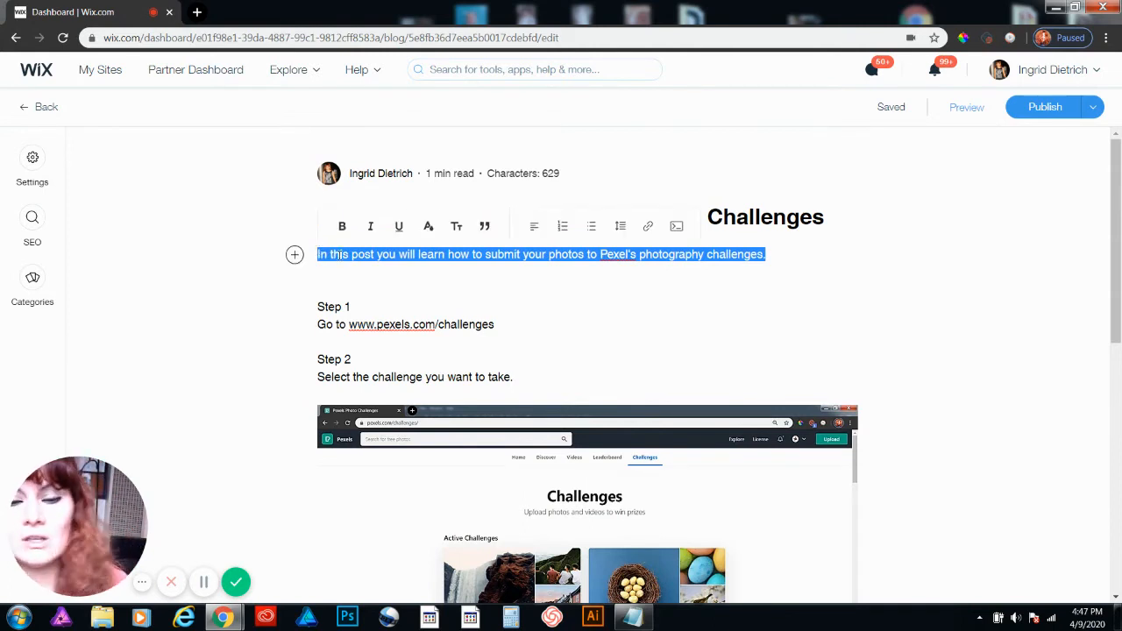
left_click(342, 270)
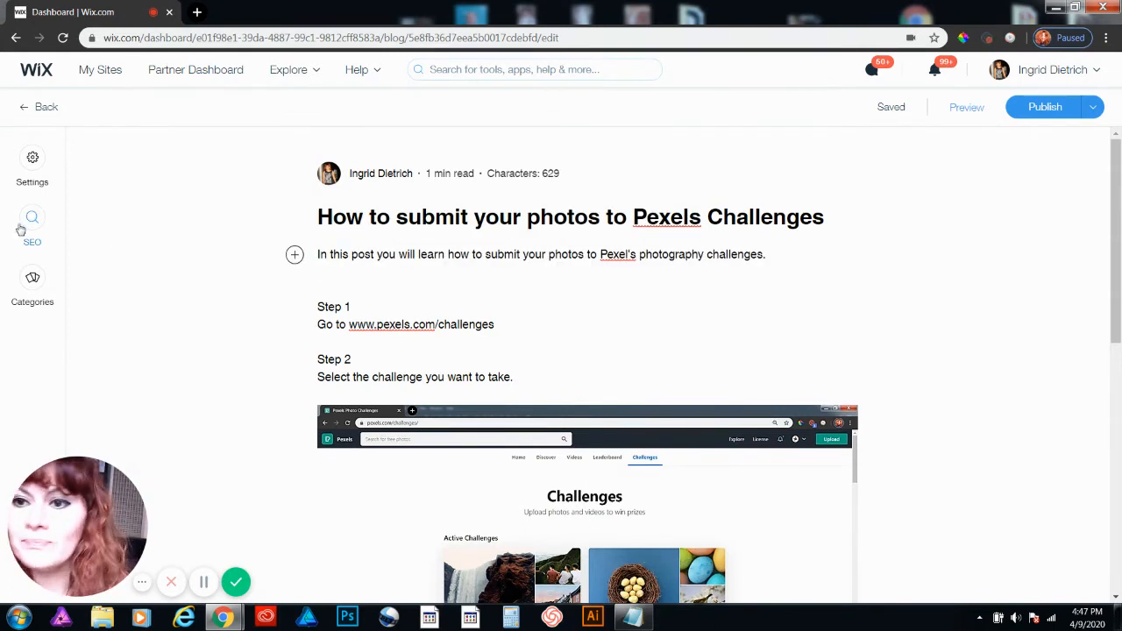
left_click(33, 160)
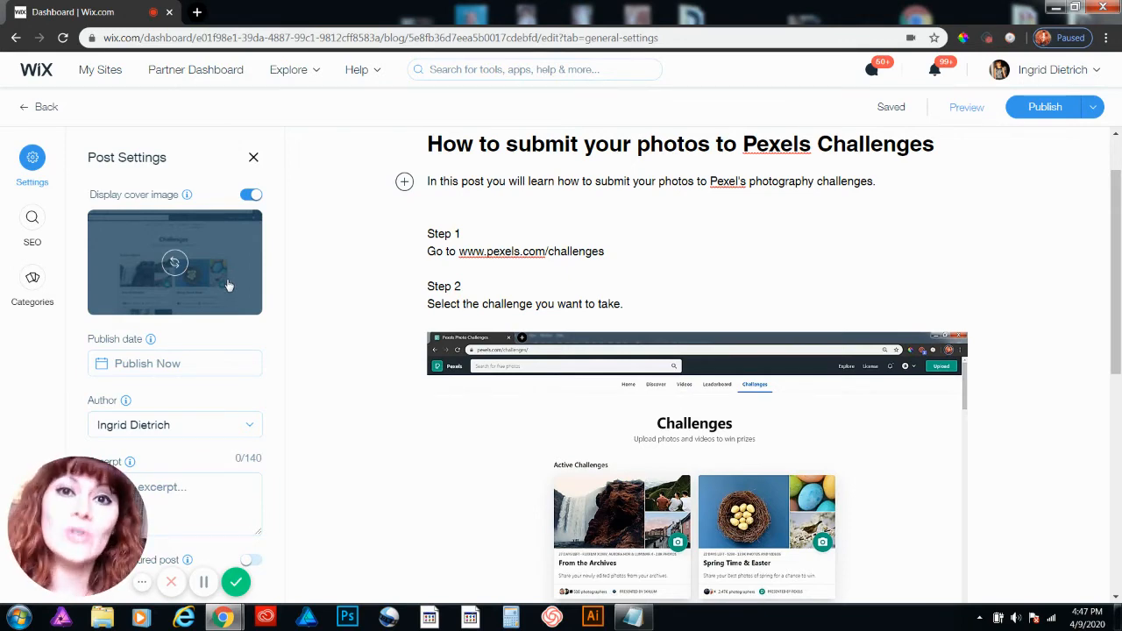
scroll(216, 318, "down", 2)
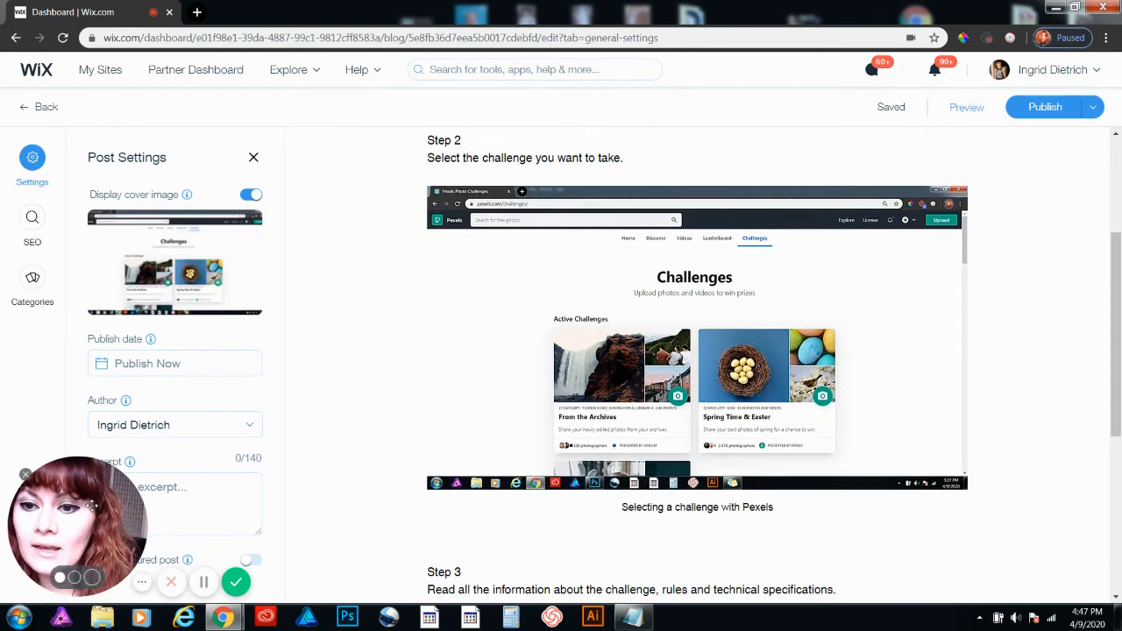
left_click_drag(89, 501, 370, 163)
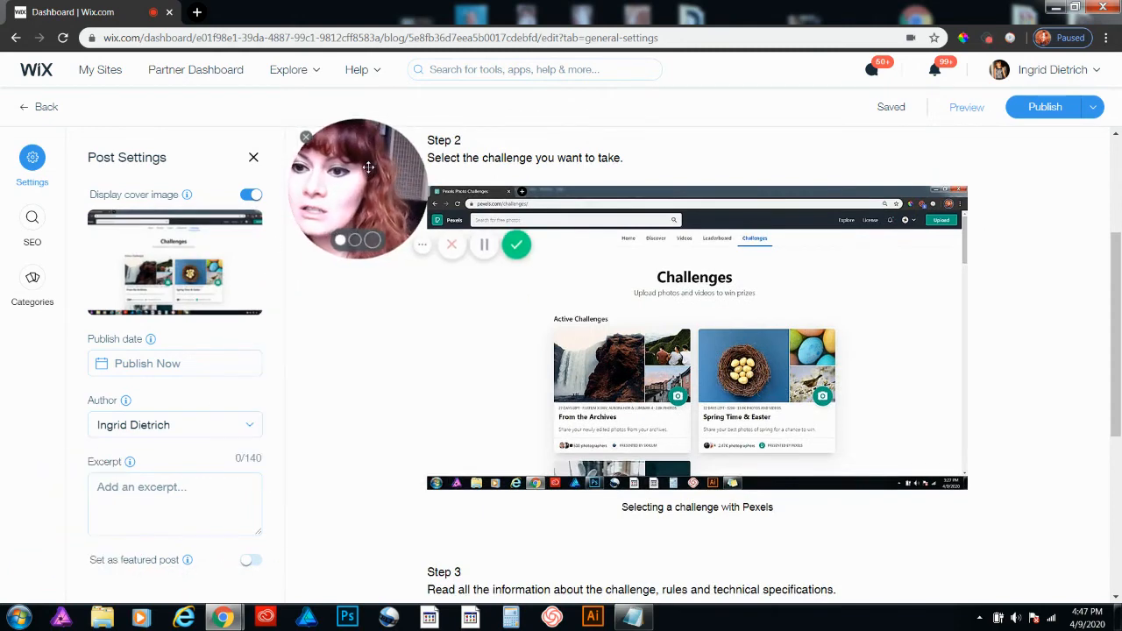
left_click(143, 495)
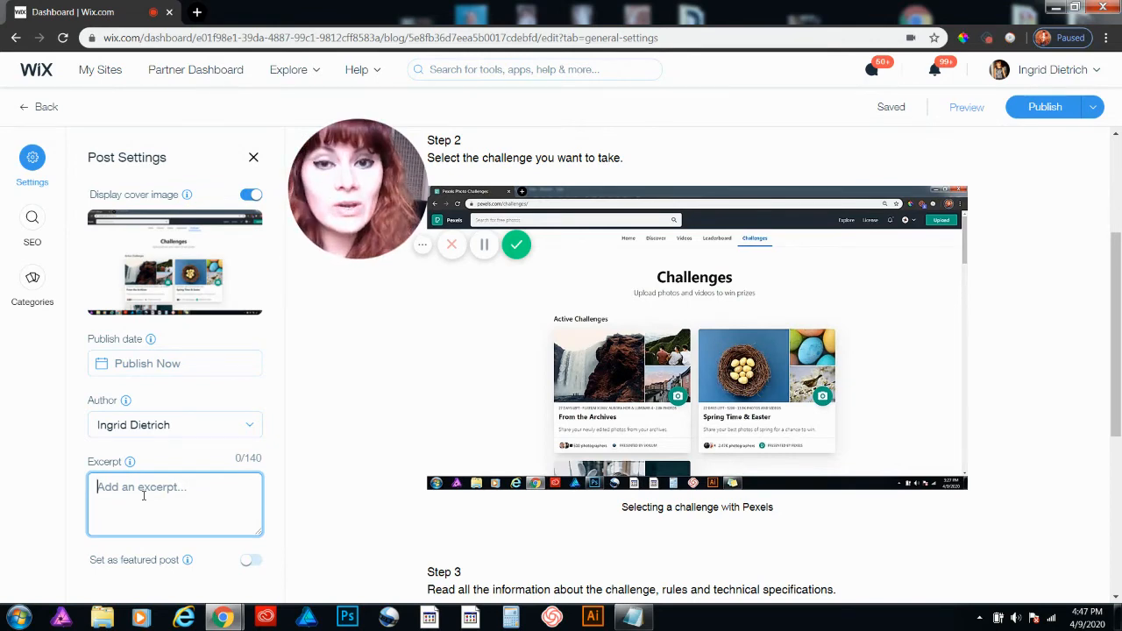
key("ctrl+v")
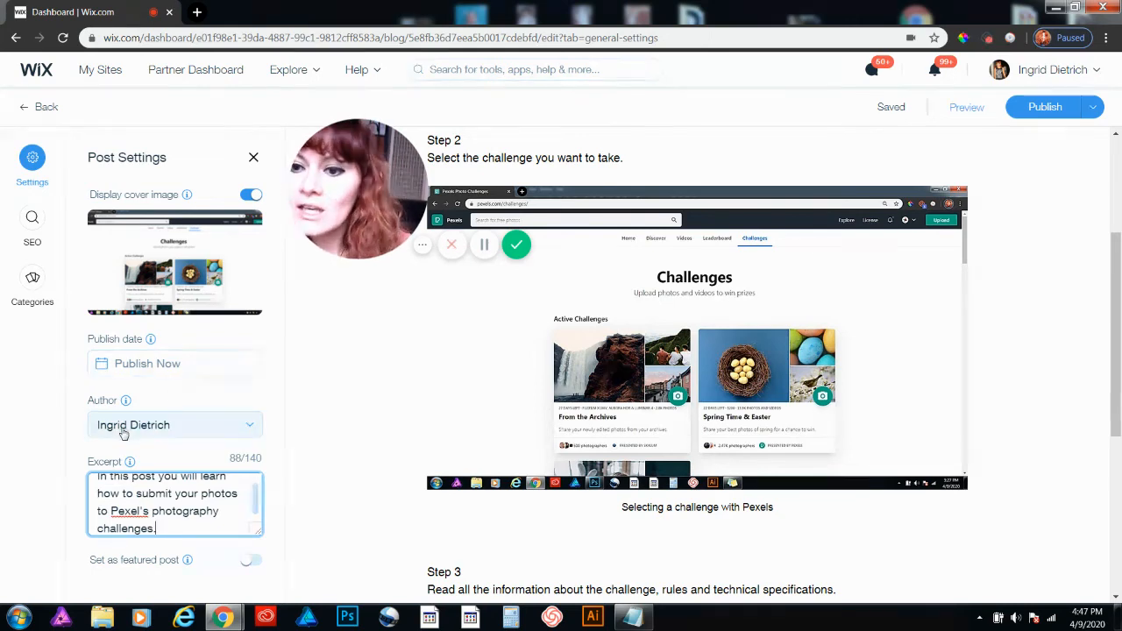
Step: Open the SEO settings and read through the full post URL from beginning to end
left_click(33, 217)
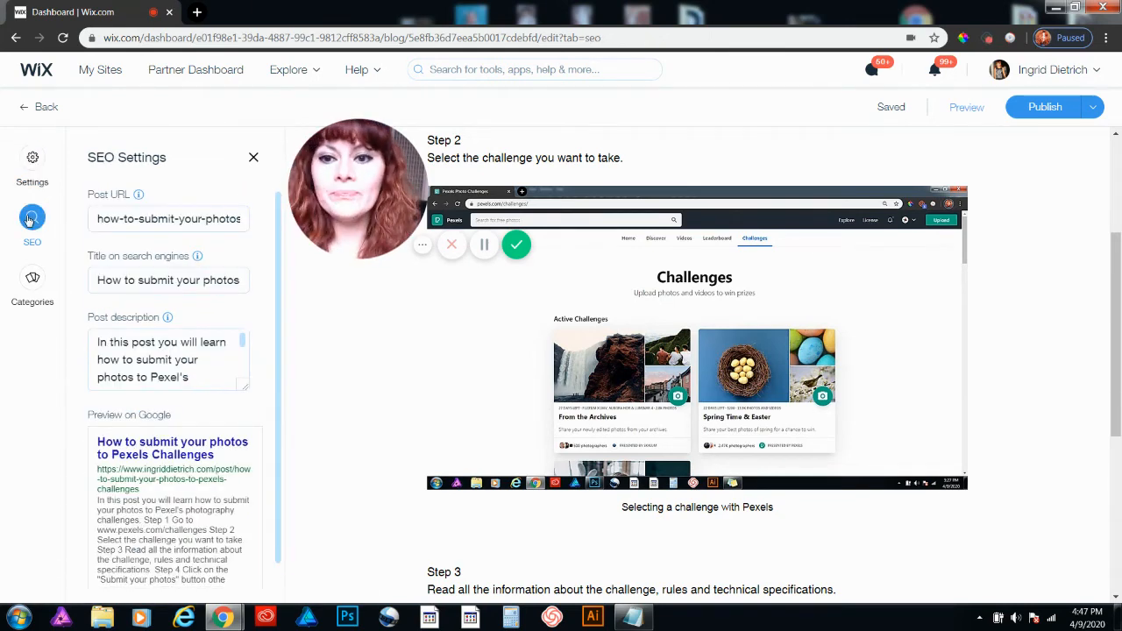
left_click(121, 223)
left_click(121, 223)
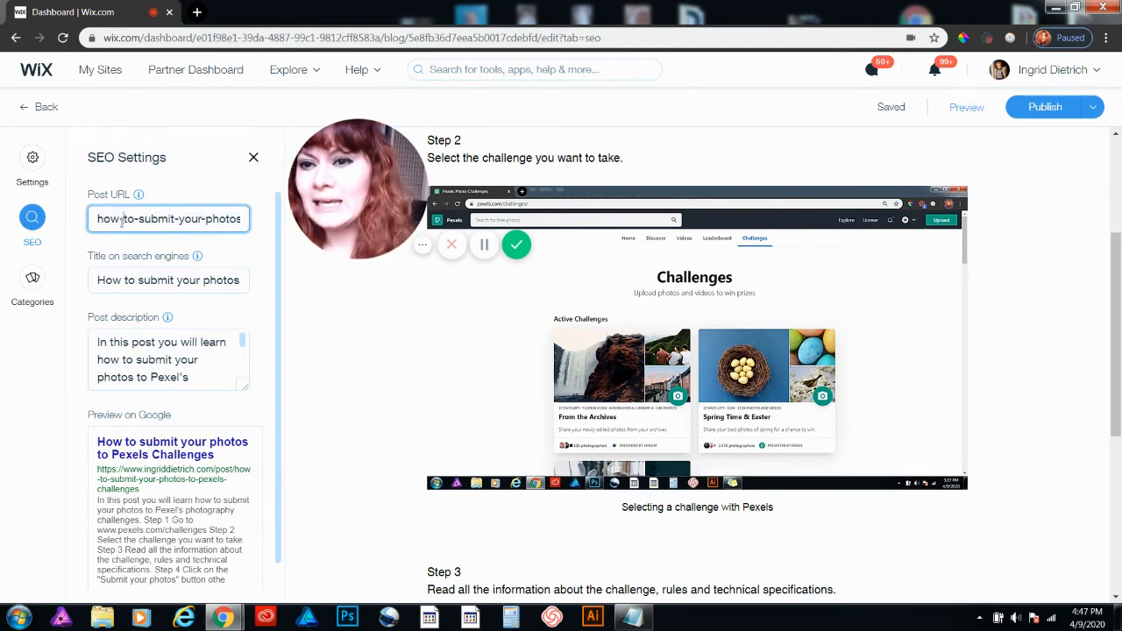
key("Right")
key("Right")
key("Right")
key("Right")
key("Right")
key("Right")
key("Right")
key("Right")
key("Right")
key("Right")
key("Right")
key("Right")
key("Right")
key("Right")
key("Right")
key("Right")
key("Right")
key("Right")
key("Right")
key("Right")
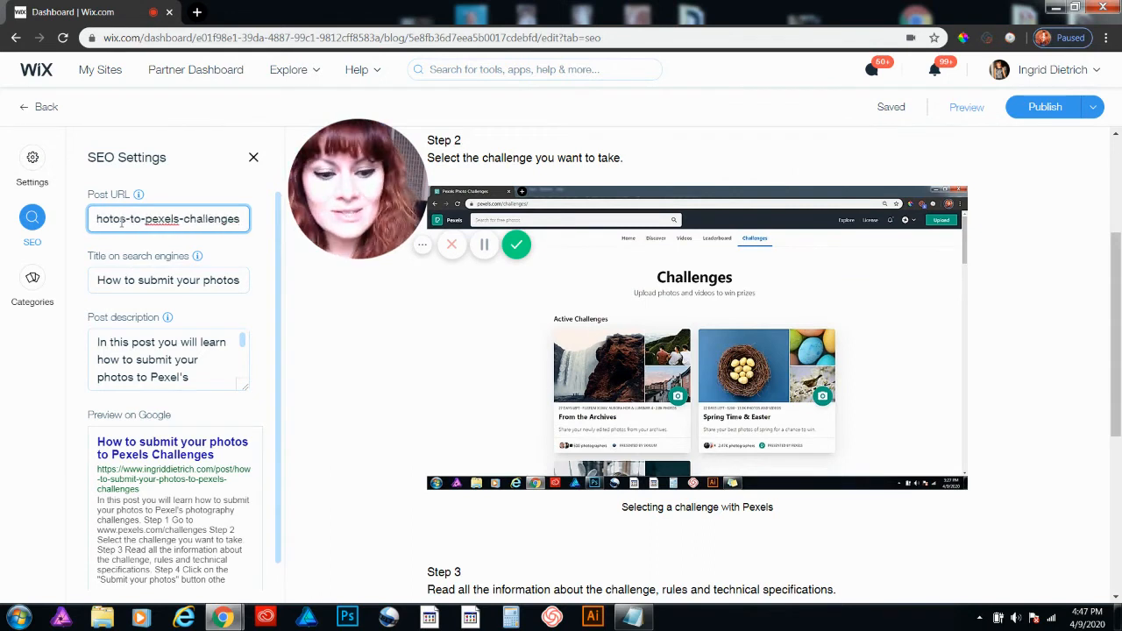
key("Left")
key("Left")
key("Left")
key("Left")
key("Left")
key("Left")
key("Left")
key("Left")
key("Left")
key("Left")
key("Left")
key("Left")
key("Left")
key("Left")
key("Left")
key("Left")
key("Left")
key("Left")
key("Left")
key("Left")
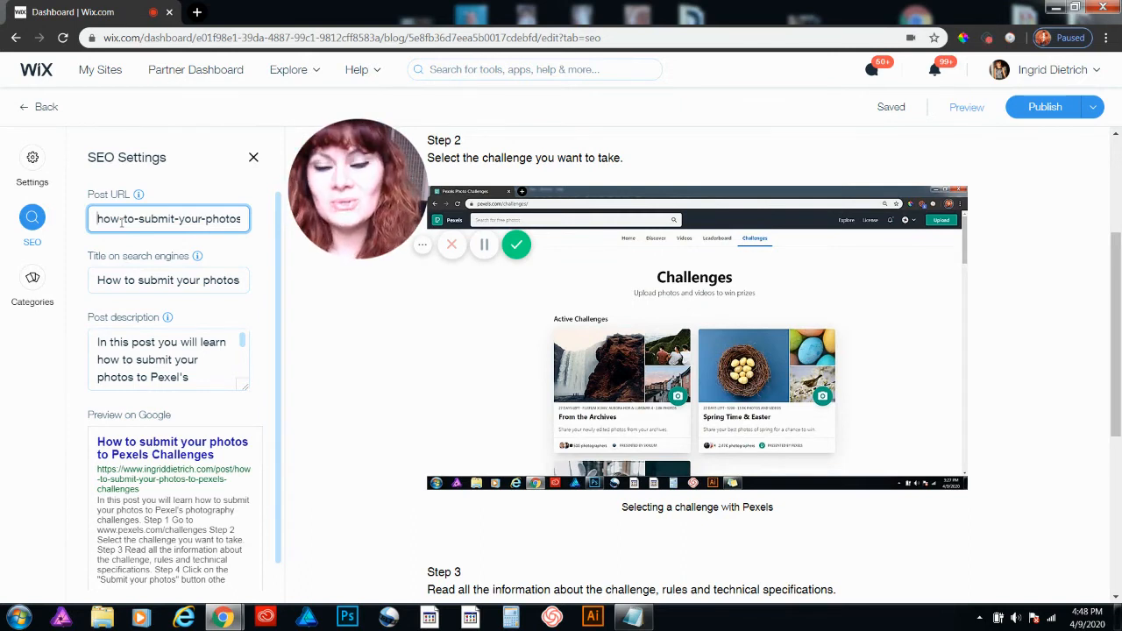
Step: Shorten the post URL to "pexels-challenges" by removing the words before it
left_click_drag(98, 218, 255, 221)
left_click(162, 220)
left_click_drag(145, 220, 63, 227)
key("BackSpace")
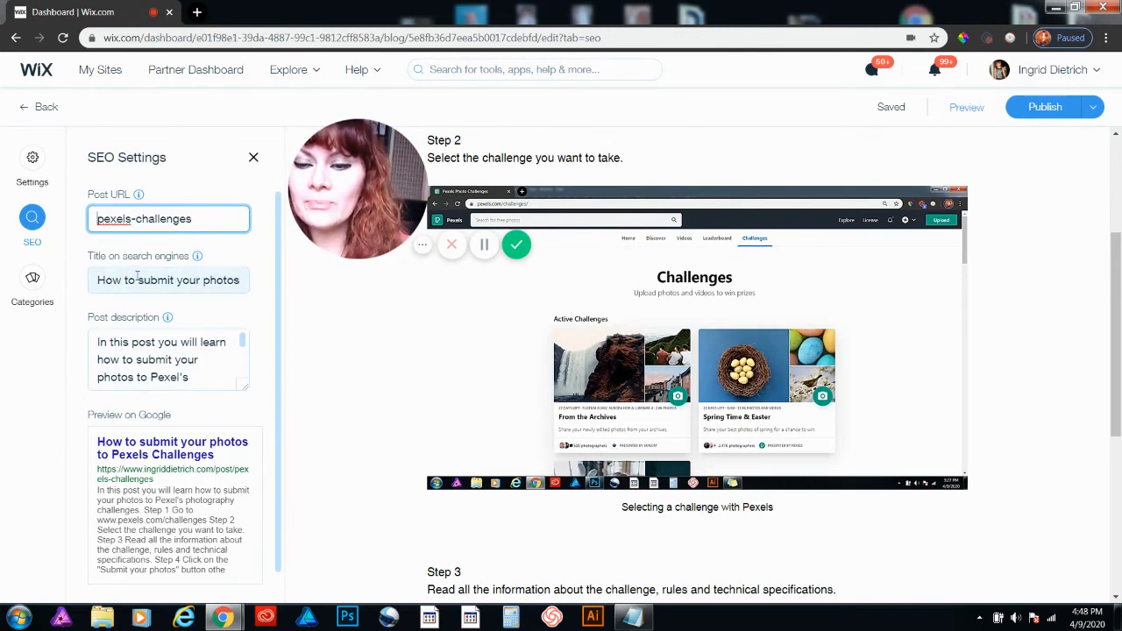
Step: Replace the SEO post description with the copied introductory sentence about submitting photos to Pexel's photography challenges
left_click_drag(98, 341, 75, 321)
left_click(213, 390)
key("BackSpace")
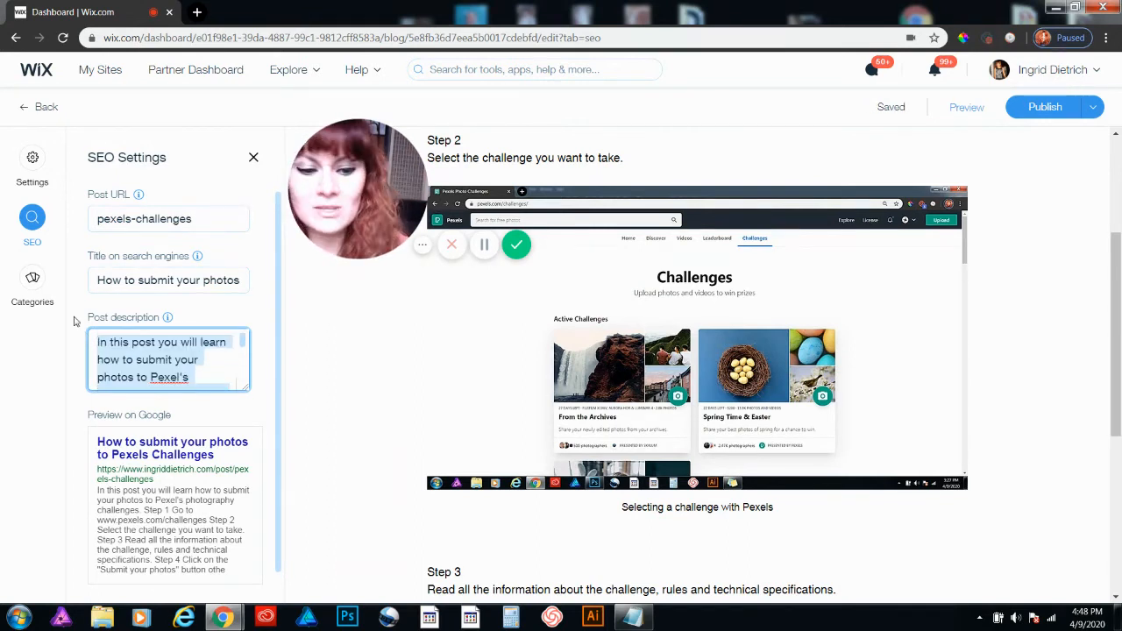
key("BackSpace")
left_click_drag(101, 359, 215, 373)
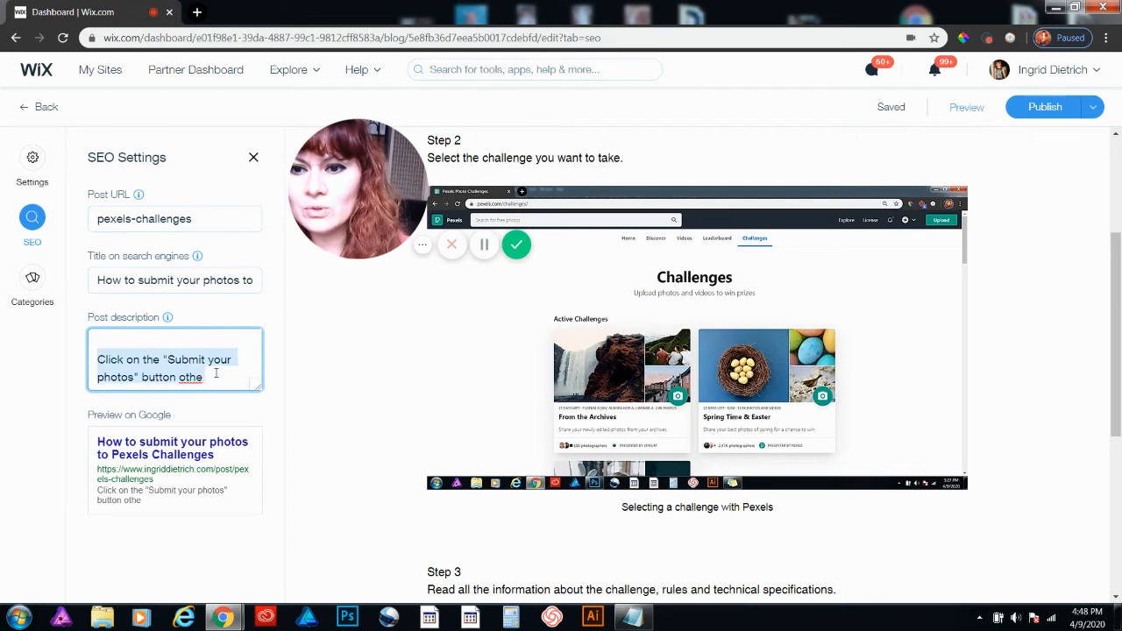
key("BackSpace")
scroll(223, 396, "up", 3)
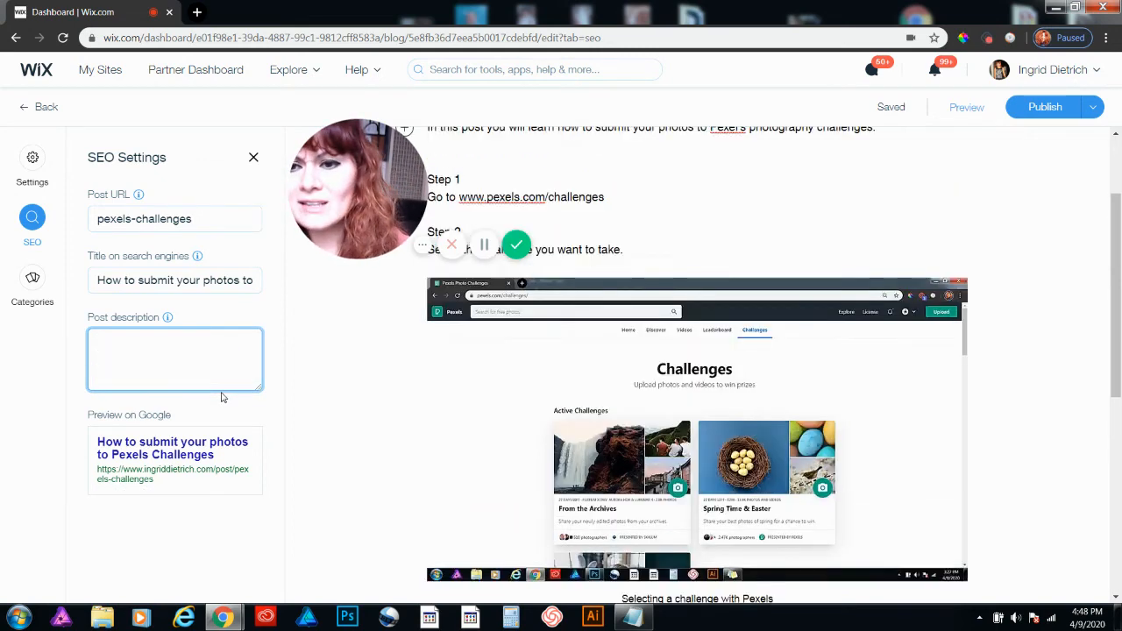
left_click(136, 327)
left_click(125, 342)
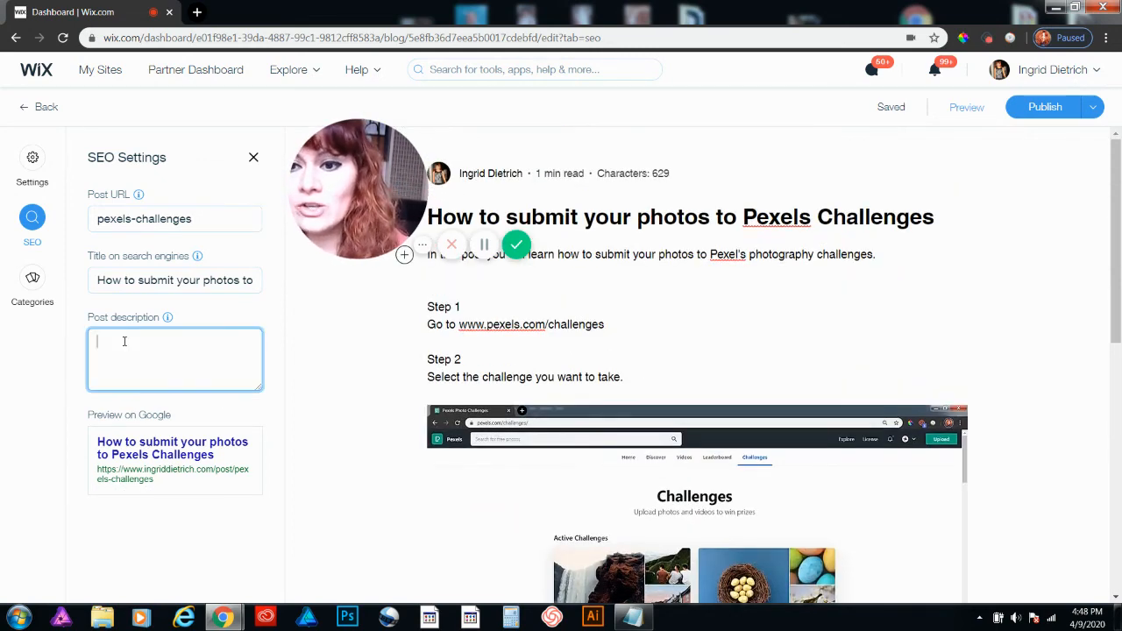
key("ctrl+v")
scroll(131, 355, "up", 1)
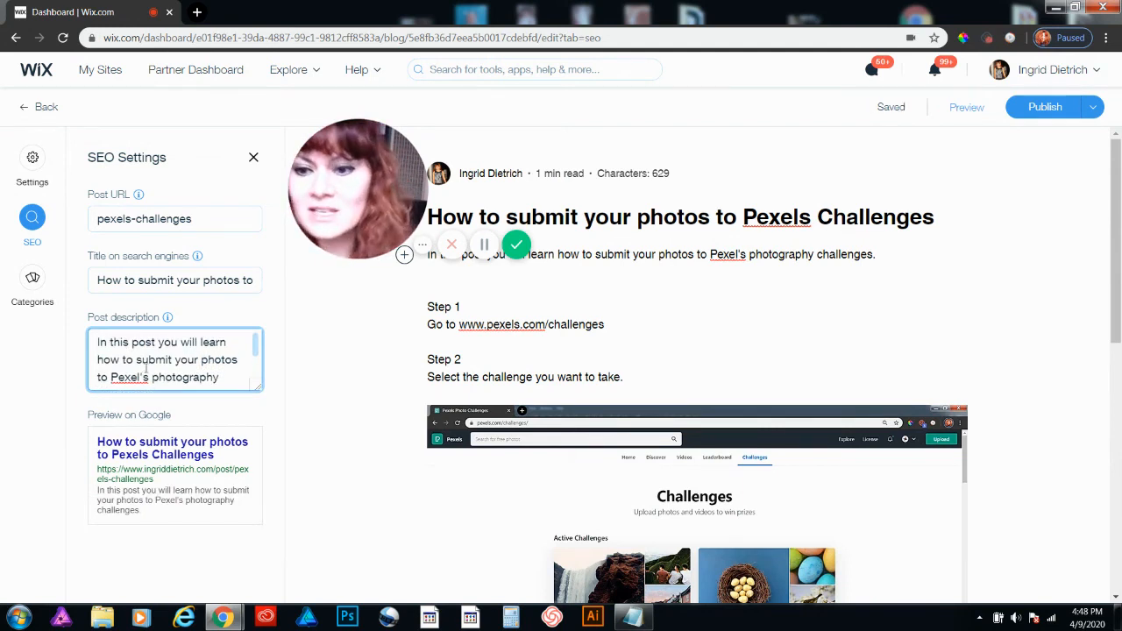
Step: Assign the post to the Photography and Resources categories
left_click(32, 277)
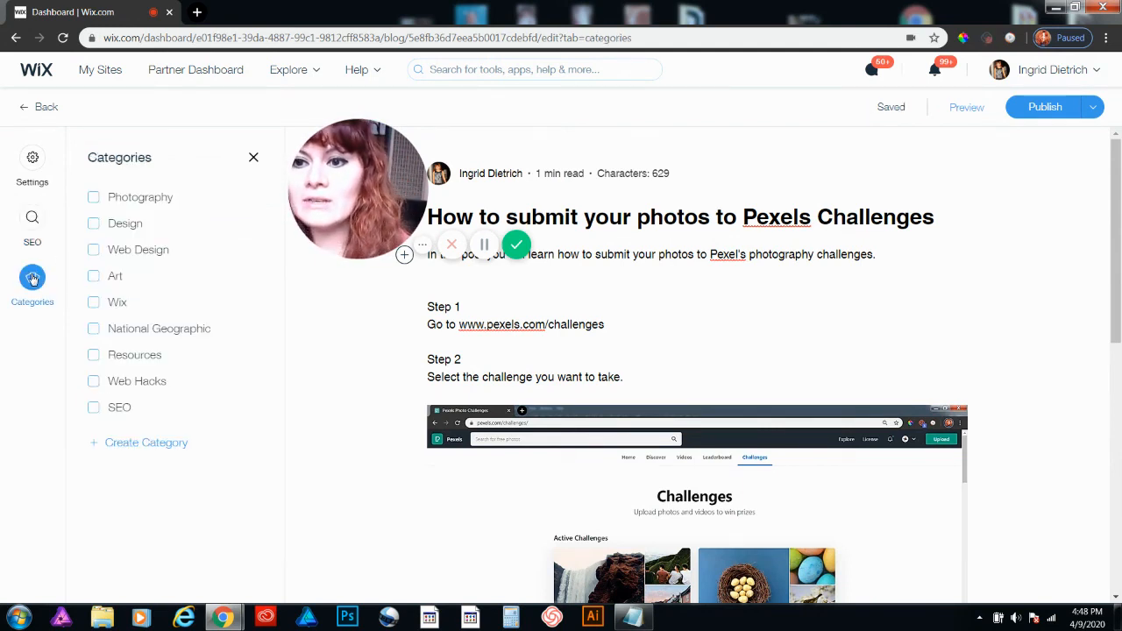
left_click(93, 197)
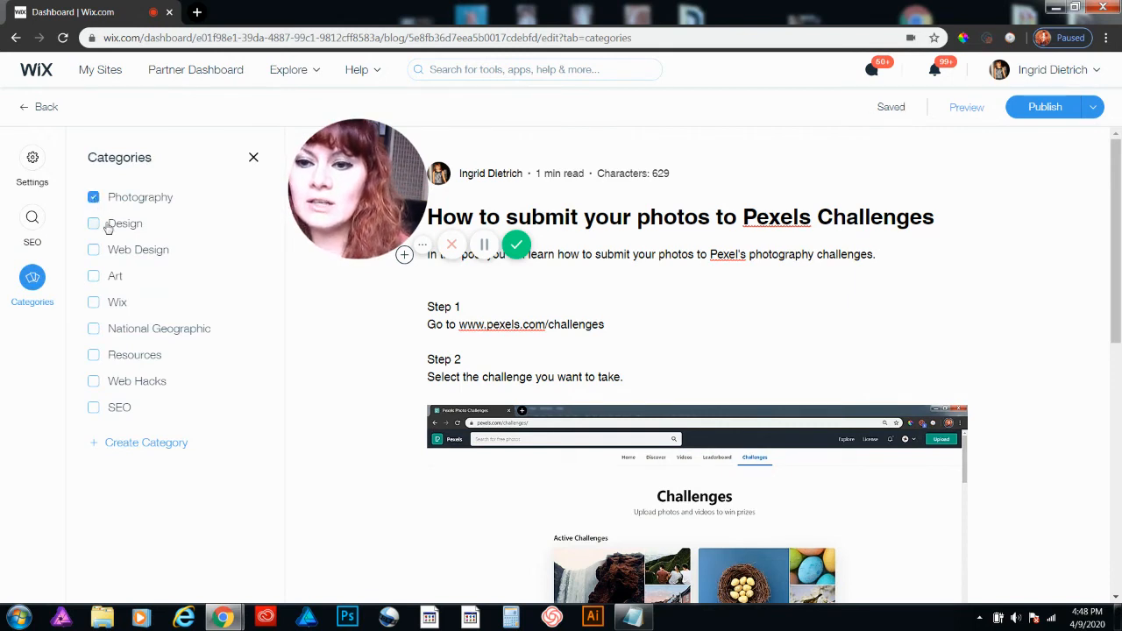
left_click(93, 356)
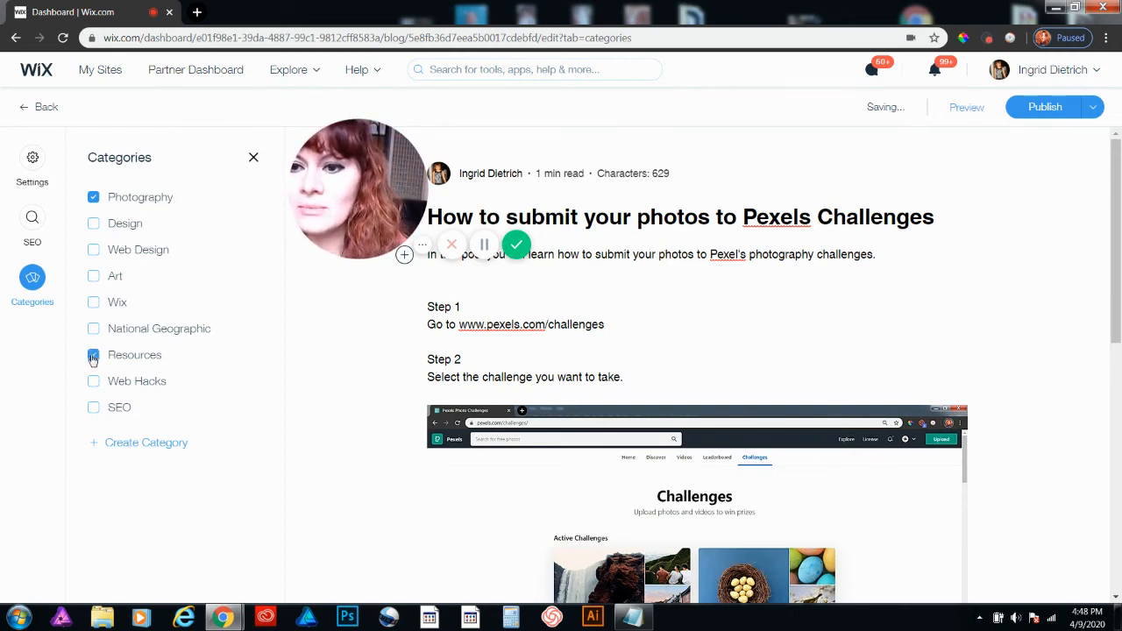